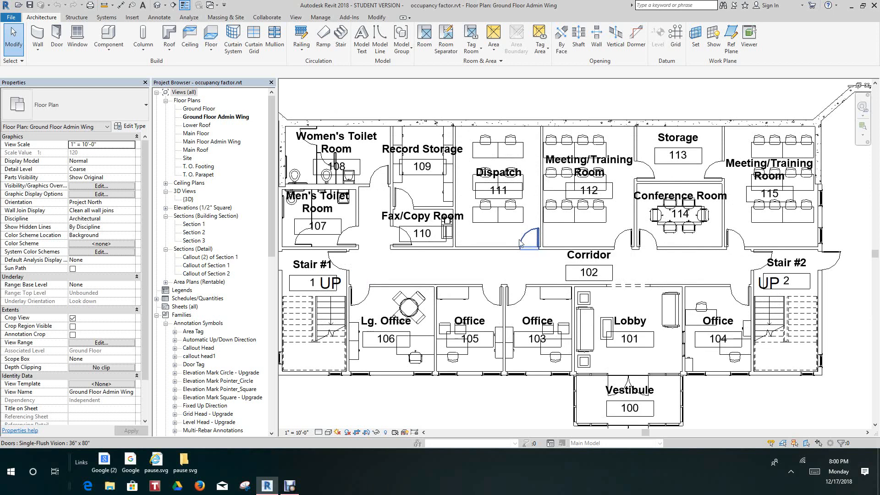
{"action": "scroll", "coordinate": [518, 239], "scroll_direction": "down", "scroll_amount": 3}
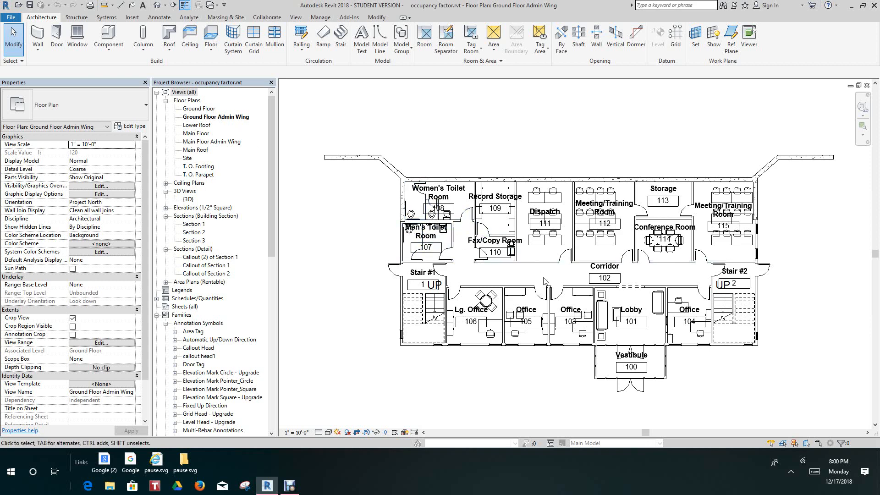
{"action": "scroll", "coordinate": [544, 281], "scroll_direction": "up", "scroll_amount": 2}
{"action": "scroll", "coordinate": [548, 201], "scroll_direction": "up", "scroll_amount": 2}
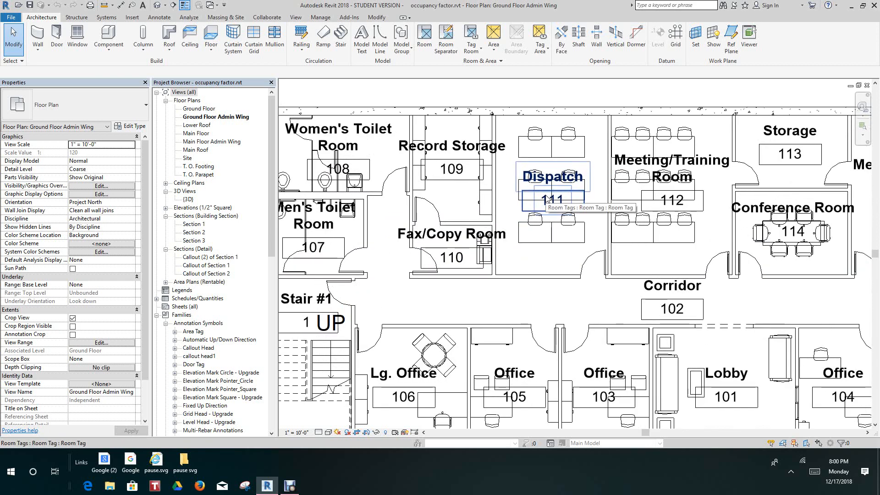
{"action": "left_click", "coordinate": [547, 199]}
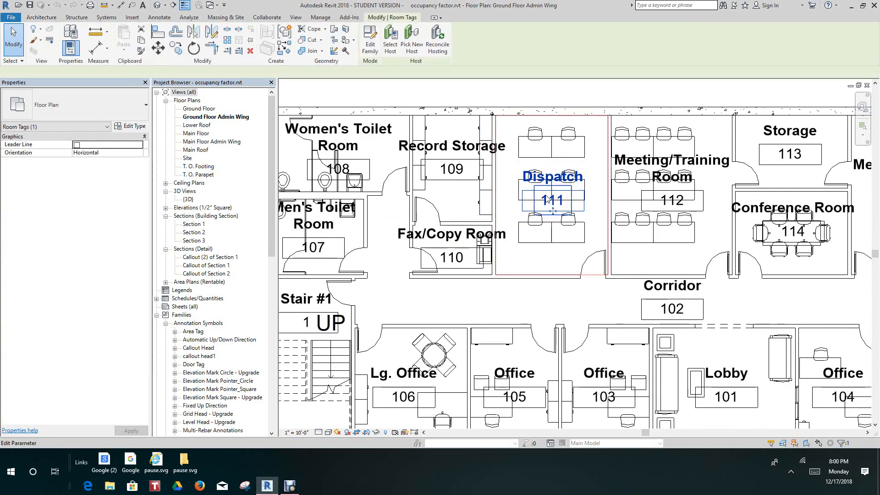
{"action": "right_click", "coordinate": [548, 198]}
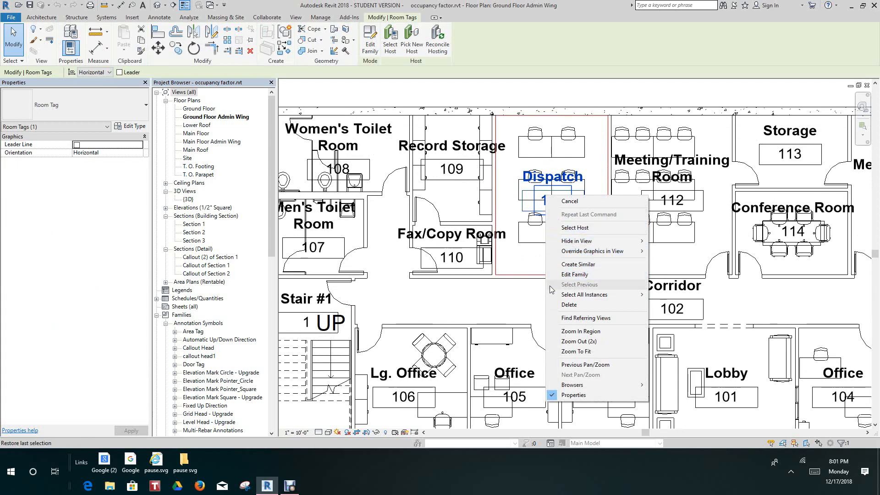
{"action": "left_click", "coordinate": [535, 292]}
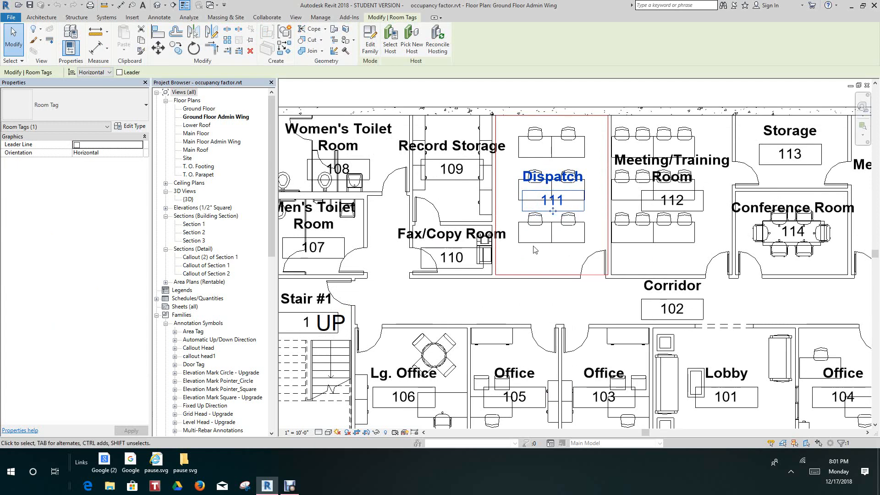
{"action": "left_click", "coordinate": [543, 202]}
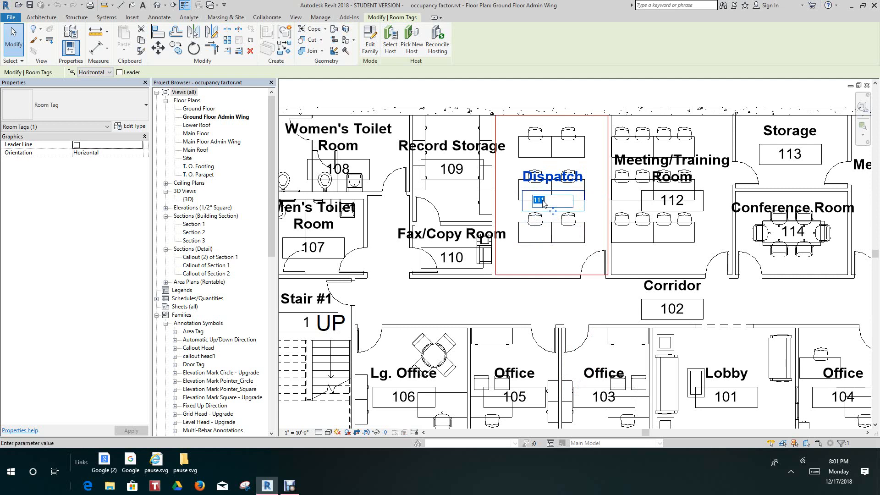
{"action": "key", "text": "Return"}
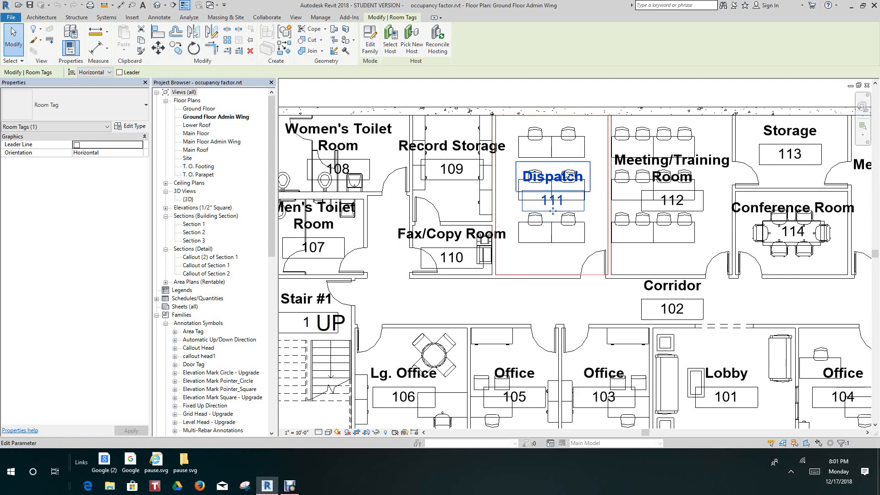
{"action": "key", "text": "Escape"}
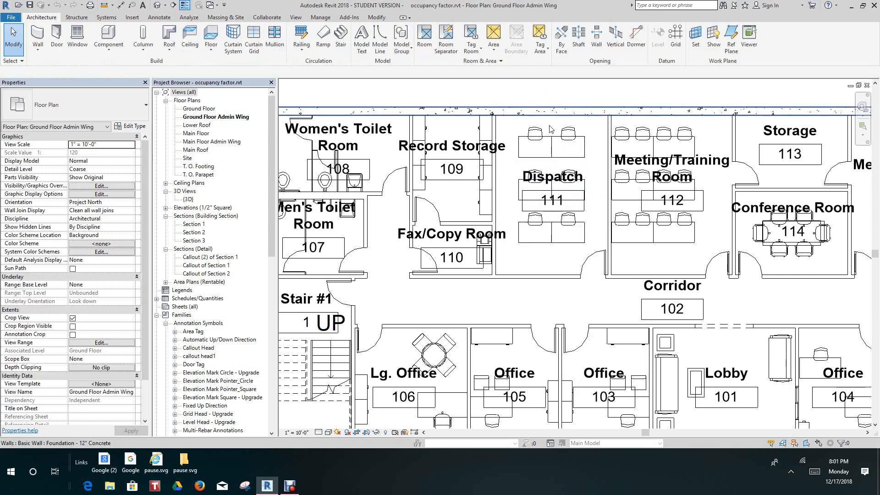
Open the room tag family for editing from the Dispatch room's tag.
{"action": "left_click", "coordinate": [564, 178]}
{"action": "right_click", "coordinate": [564, 179]}
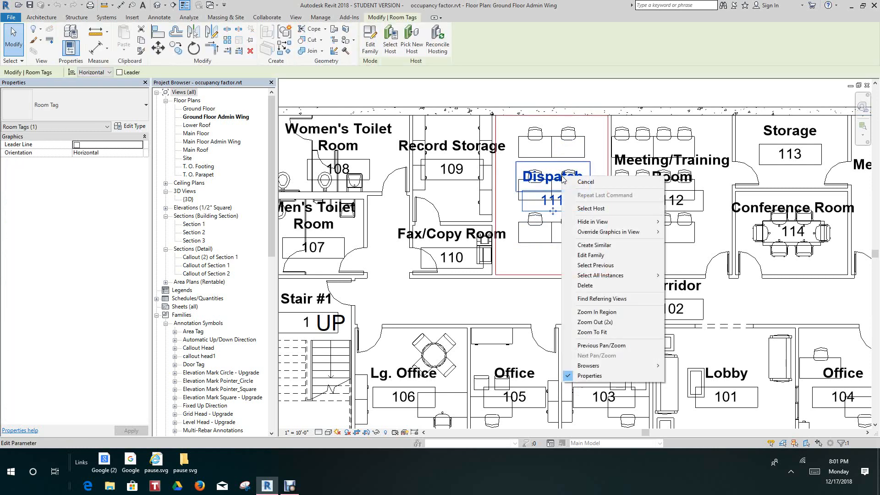
{"action": "left_click", "coordinate": [602, 258]}
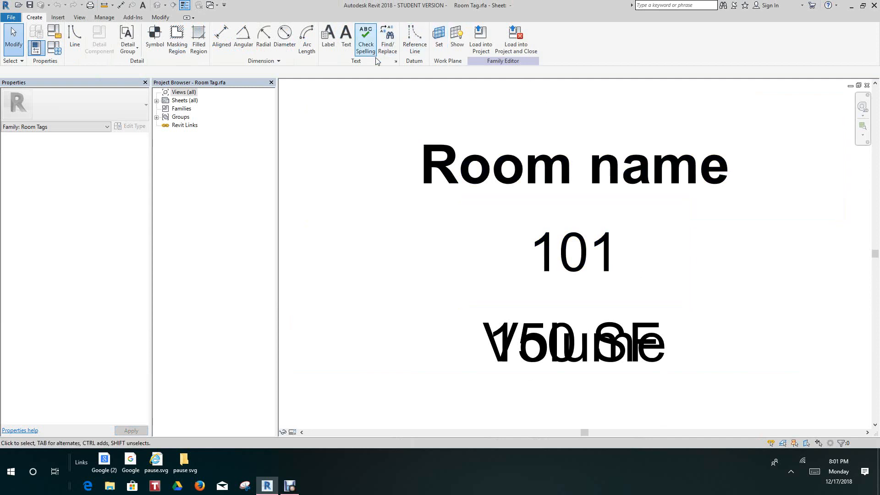
Place a new label below the overlapping area and volume labels, aligned with the centre of the existing tag text.
{"action": "middle_click_drag", "start_coordinate": [411, 140], "coordinate": [375, 110]}
{"action": "scroll", "coordinate": [375, 109], "scroll_direction": "down", "scroll_amount": 1}
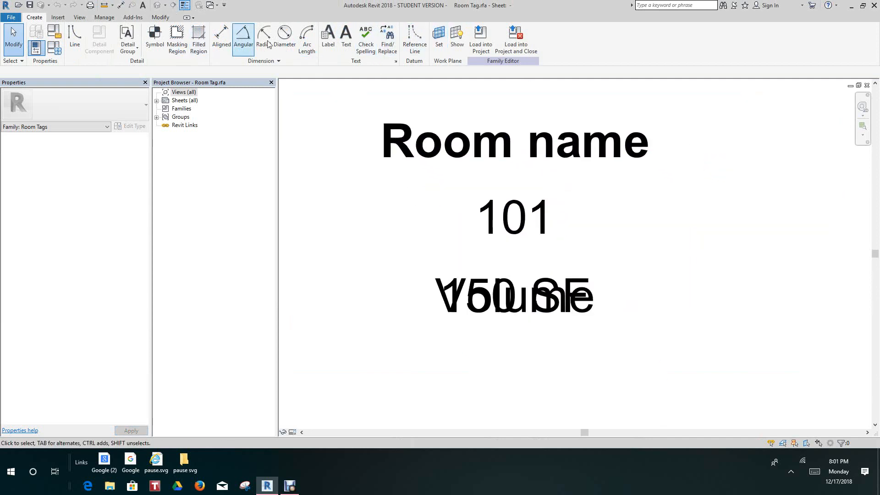
{"action": "left_click", "coordinate": [327, 41]}
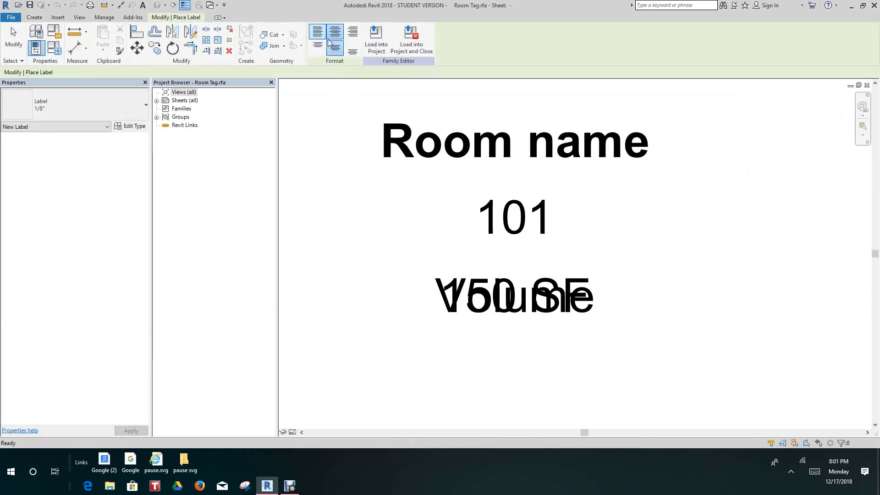
{"action": "scroll", "coordinate": [397, 181], "scroll_direction": "down", "scroll_amount": 1}
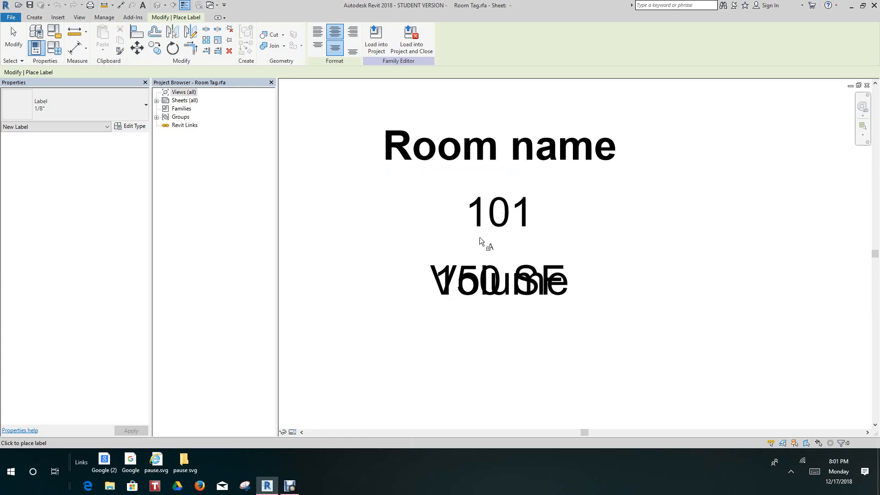
{"action": "scroll", "coordinate": [480, 238], "scroll_direction": "down", "scroll_amount": 1}
{"action": "middle_click_drag", "start_coordinate": [480, 238], "coordinate": [435, 157]}
{"action": "scroll", "coordinate": [458, 241], "scroll_direction": "up", "scroll_amount": 1}
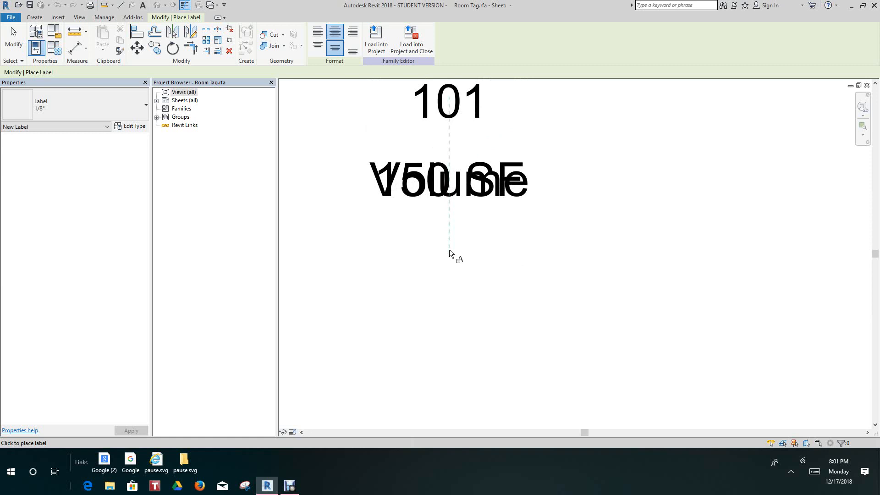
{"action": "left_click", "coordinate": [449, 249]}
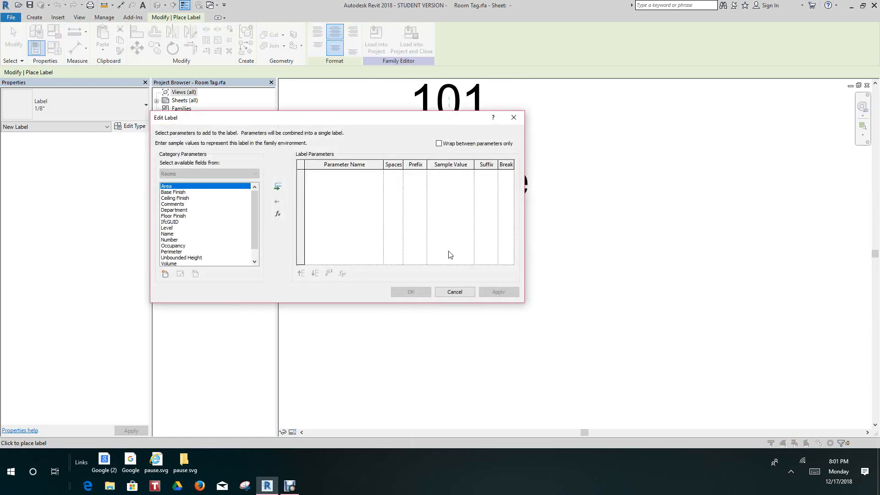
Add a calculated value to the label and name it Max Occpancy.
{"action": "left_click", "coordinate": [278, 215]}
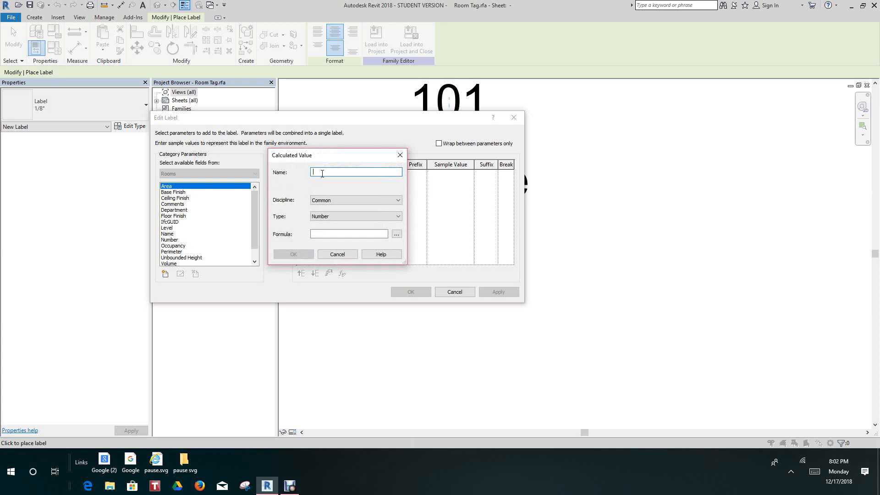
{"action": "type", "text": "Max"}
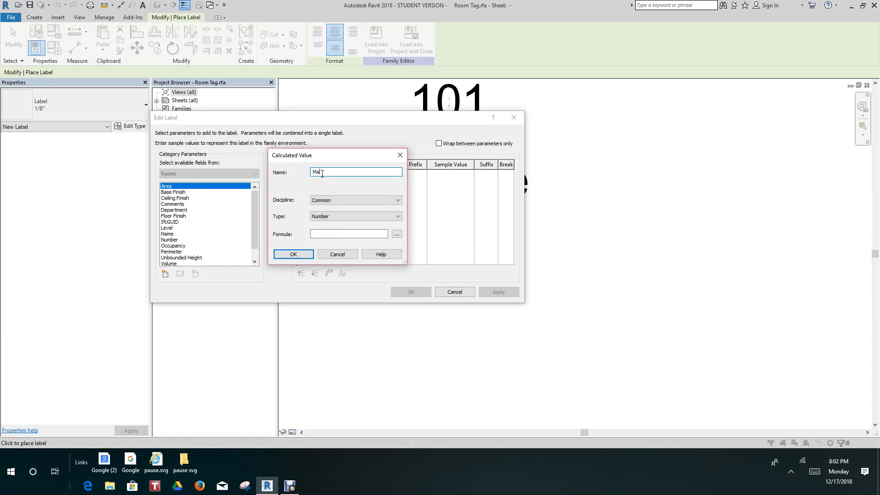
{"action": "type", "text": "TO"}
{"action": "type", "text": "cc"}
{"action": "type", "text": "panc"}
{"action": "type", "text": "y"}
{"action": "left_click", "coordinate": [323, 173]}
Give the calculated value a rounddown formula that divides the room Area in SF by 0.3.
{"action": "left_click", "coordinate": [320, 233]}
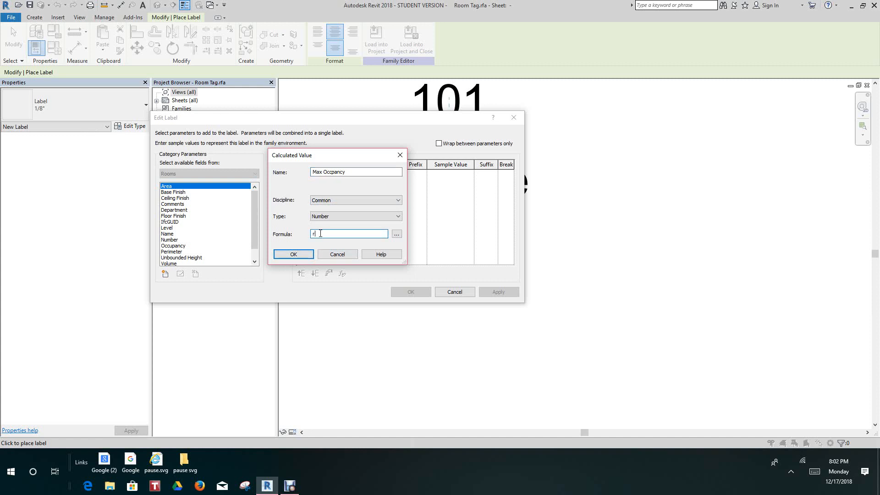
{"action": "type", "text": "ounddown("}
{"action": "type", "text": "Are"}
{"action": "type", "text": "f"}
{"action": "key", "text": "BackSpace"}
{"action": "key", "text": "BackSpace"}
{"action": "type", "text": "SF)"}
{"action": "type", "text": "/0.3"}
{"action": "left_click", "coordinate": [284, 255]}
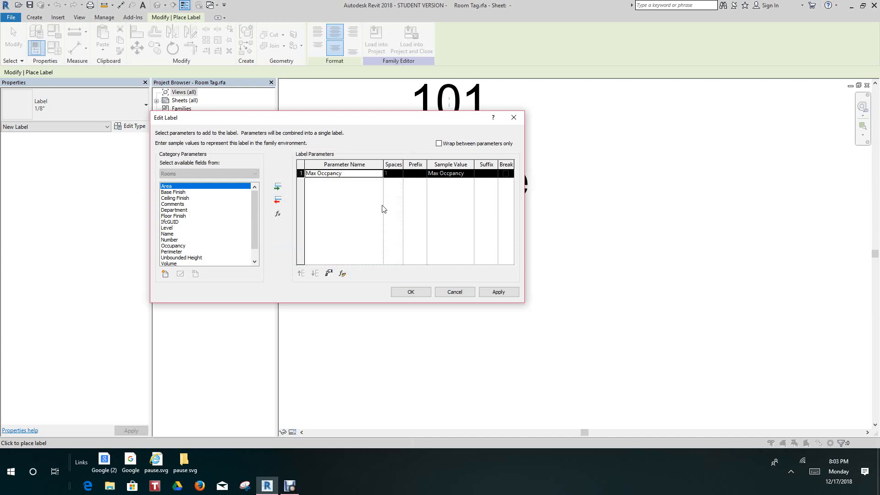
Set the Max Occpancy parameter's prefix to "Max OCC+", accept the label and finish placing labels.
{"action": "left_click", "coordinate": [407, 175]}
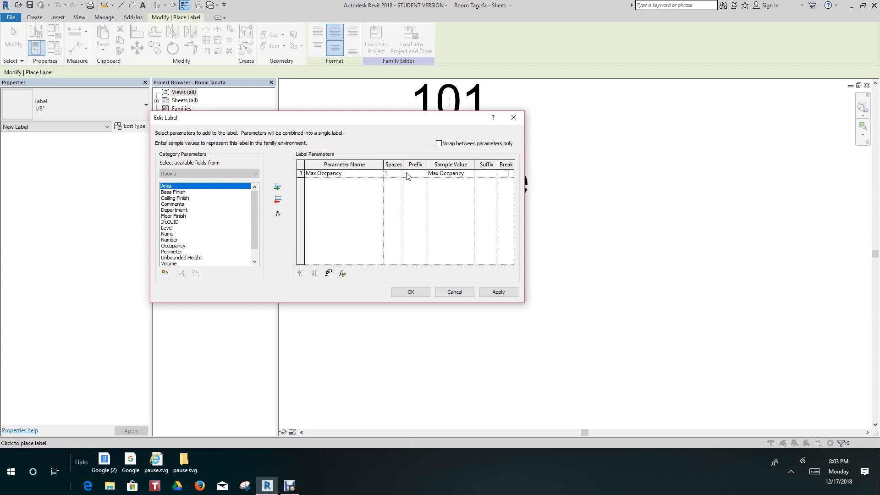
{"action": "type", "text": "M"}
{"action": "type", "text": "ax O"}
{"action": "type", "text": "CC"}
{"action": "type", "text": "+"}
{"action": "left_click", "coordinate": [415, 296]}
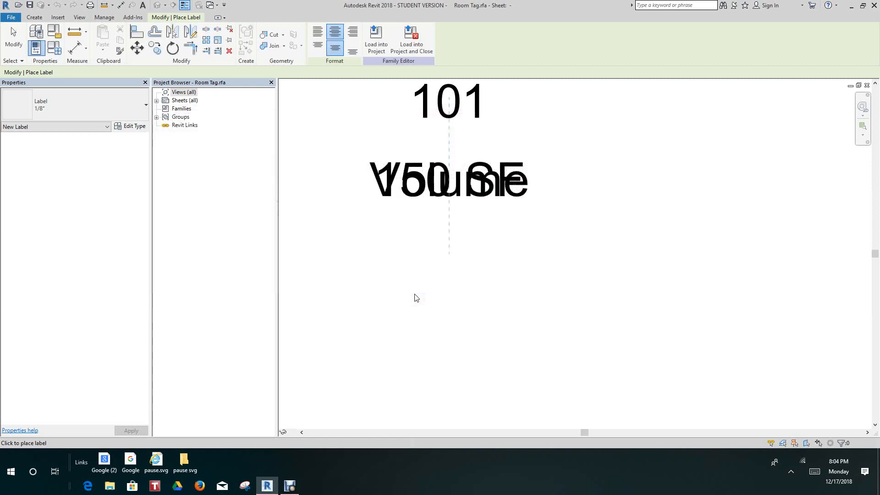
{"action": "scroll", "coordinate": [501, 321], "scroll_direction": "down", "scroll_amount": 3}
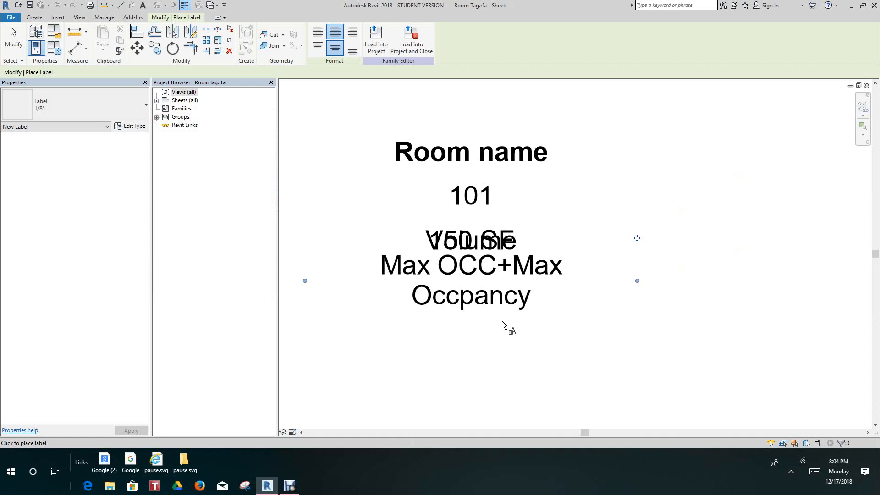
{"action": "right_click", "coordinate": [585, 324]}
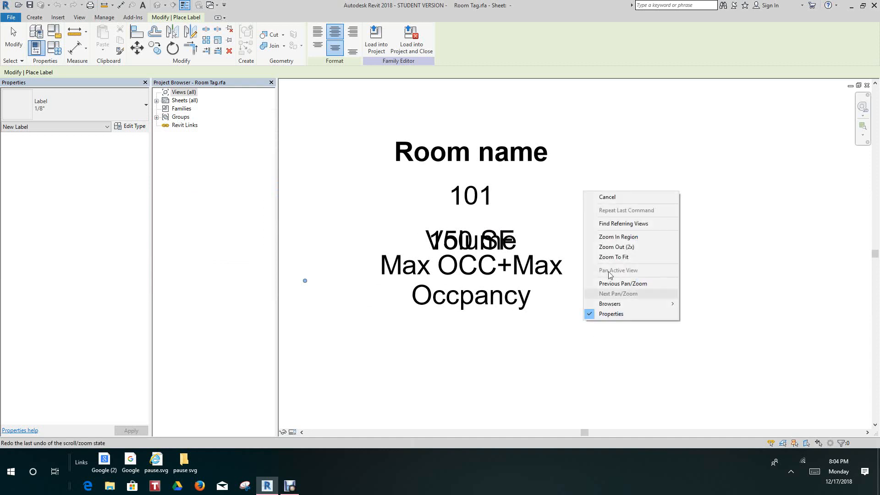
{"action": "left_click", "coordinate": [604, 198]}
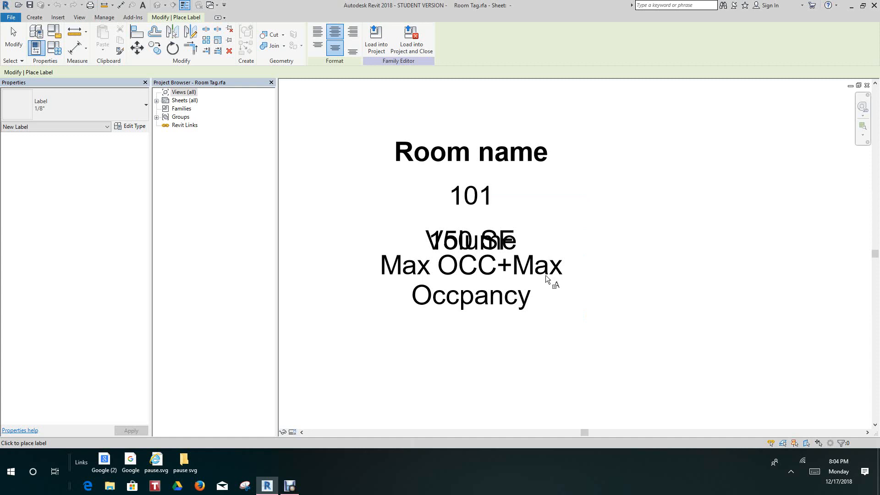
{"action": "right_click", "coordinate": [549, 277]}
{"action": "left_click", "coordinate": [567, 285]}
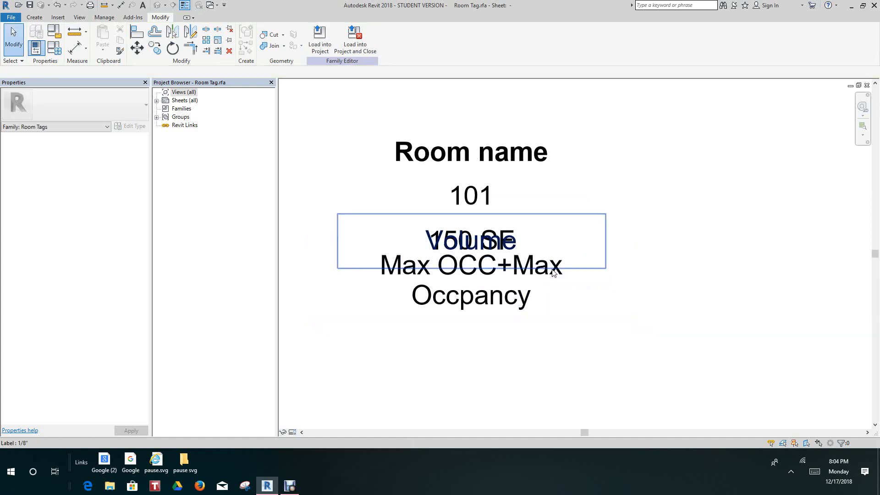
Edit the new occupancy label and change its prefix to "Max OCC=".
{"action": "left_click", "coordinate": [554, 283]}
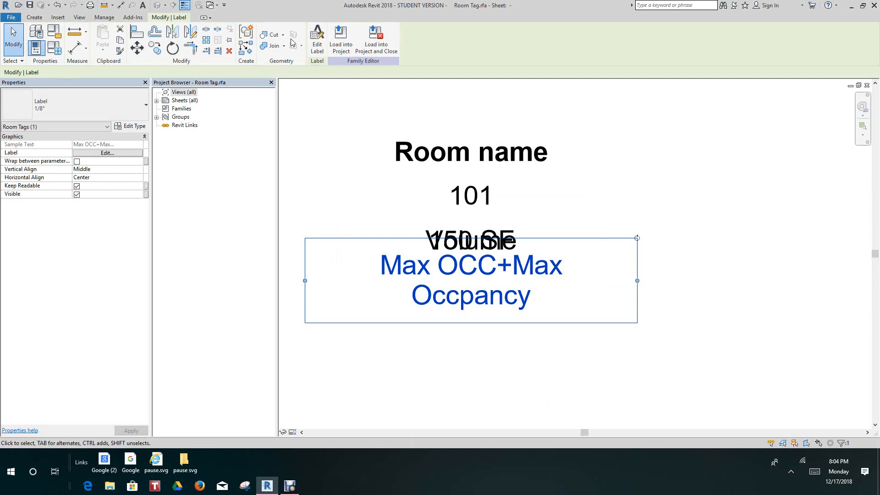
{"action": "left_click", "coordinate": [317, 37]}
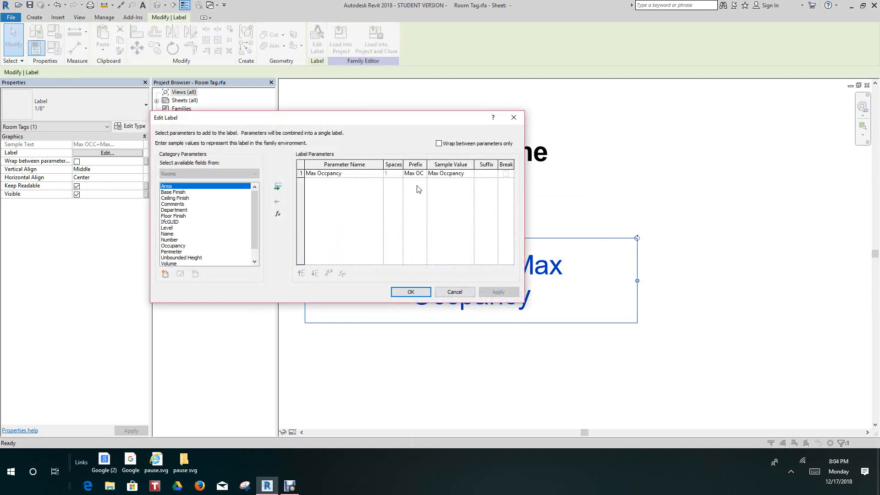
{"action": "left_click_drag", "start_coordinate": [427, 164], "coordinate": [438, 164]}
{"action": "left_click", "coordinate": [429, 173]}
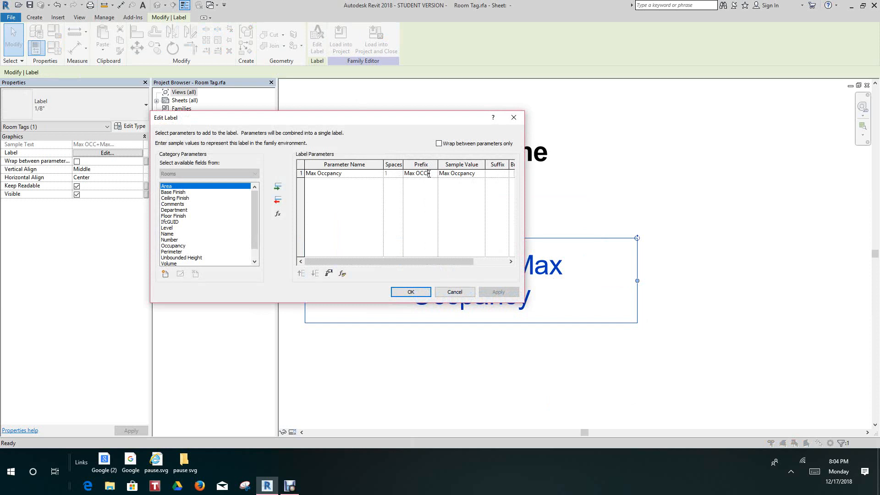
{"action": "double_click", "coordinate": [429, 174]}
{"action": "type", "text": "="}
{"action": "left_click", "coordinate": [415, 293]}
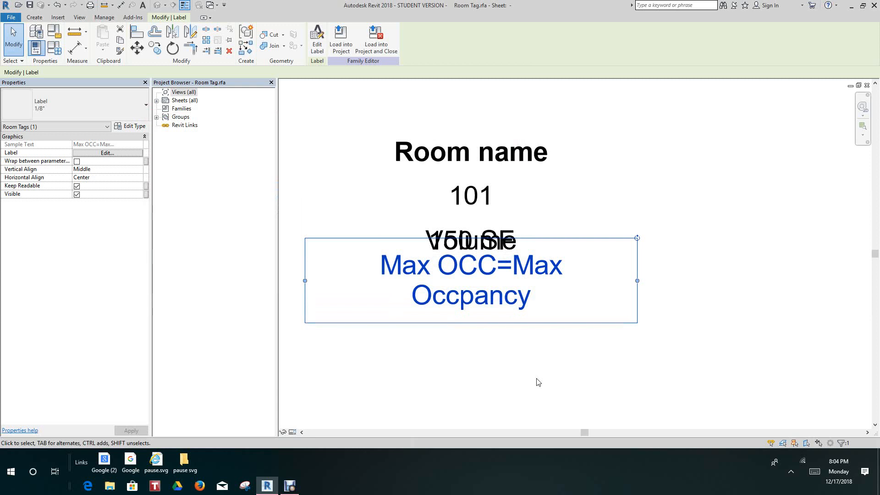
Move the occupancy label slightly down so it sits clear of the area and volume labels.
{"action": "scroll", "coordinate": [539, 383], "scroll_direction": "down", "scroll_amount": 4}
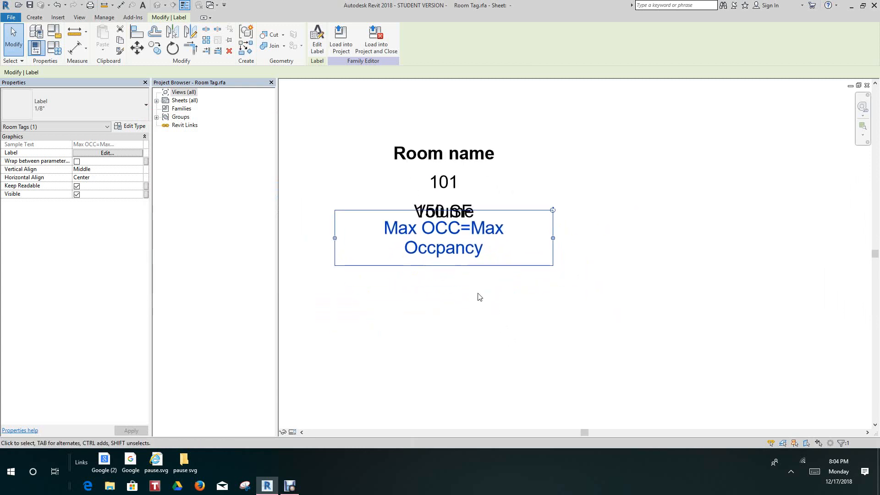
{"action": "left_click", "coordinate": [475, 291]}
{"action": "mouse_move", "coordinate": [467, 265]}
{"action": "left_mouse_down"}
{"action": "mouse_move", "coordinate": [475, 294]}
{"action": "mouse_move", "coordinate": [466, 282]}
{"action": "left_mouse_up"}
{"action": "left_click", "coordinate": [486, 330]}
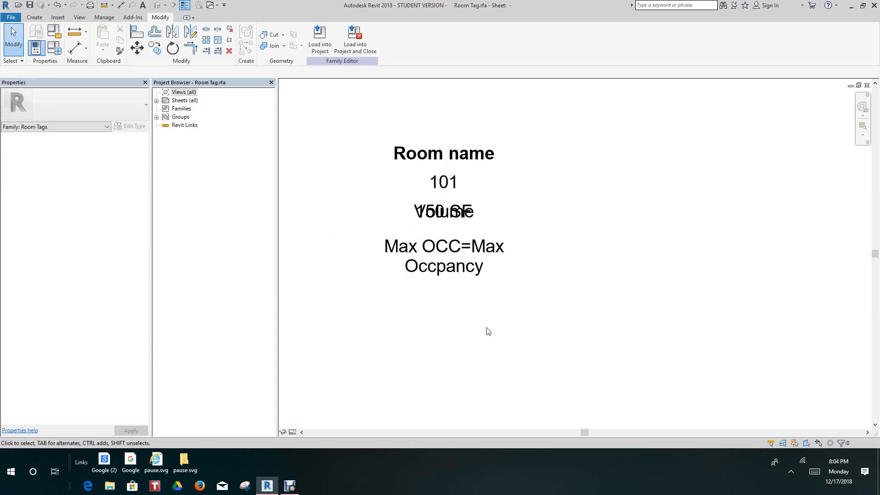
{"action": "middle_click_drag", "start_coordinate": [550, 262], "coordinate": [619, 312]}
{"action": "scroll", "coordinate": [548, 235], "scroll_direction": "up", "scroll_amount": 2}
{"action": "scroll", "coordinate": [614, 256], "scroll_direction": "up", "scroll_amount": 2}
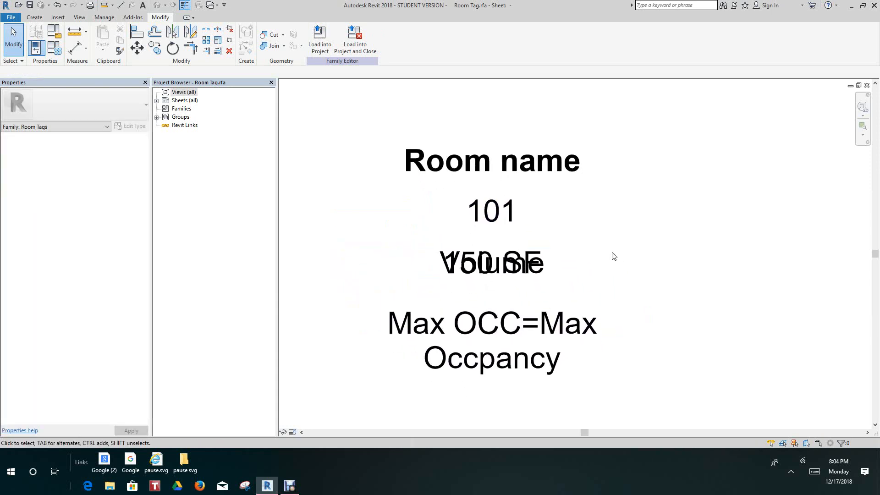
{"action": "scroll", "coordinate": [627, 275], "scroll_direction": "up", "scroll_amount": 1}
{"action": "scroll", "coordinate": [628, 284], "scroll_direction": "down", "scroll_amount": 3}
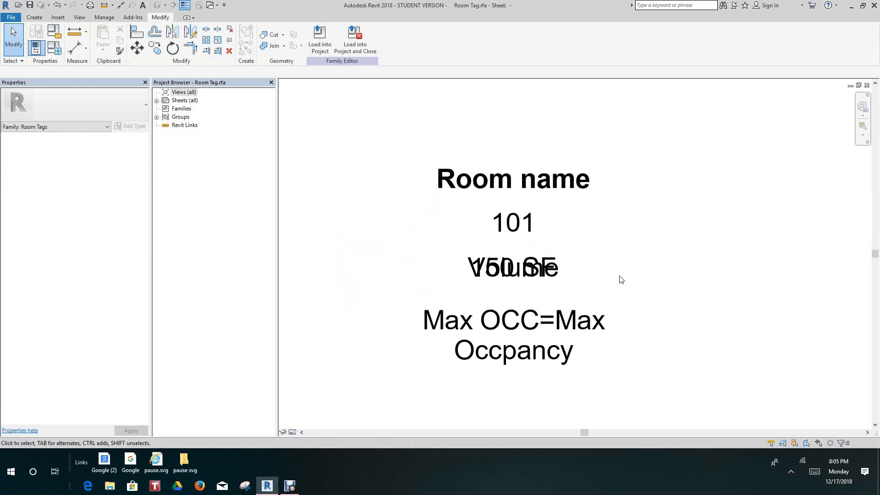
{"action": "mouse_move", "coordinate": [619, 276]}
{"action": "middle_mouse_down"}
{"action": "mouse_move", "coordinate": [602, 233]}
{"action": "mouse_move", "coordinate": [624, 276]}
{"action": "middle_mouse_up"}
{"action": "scroll", "coordinate": [601, 233], "scroll_direction": "up", "scroll_amount": 2}
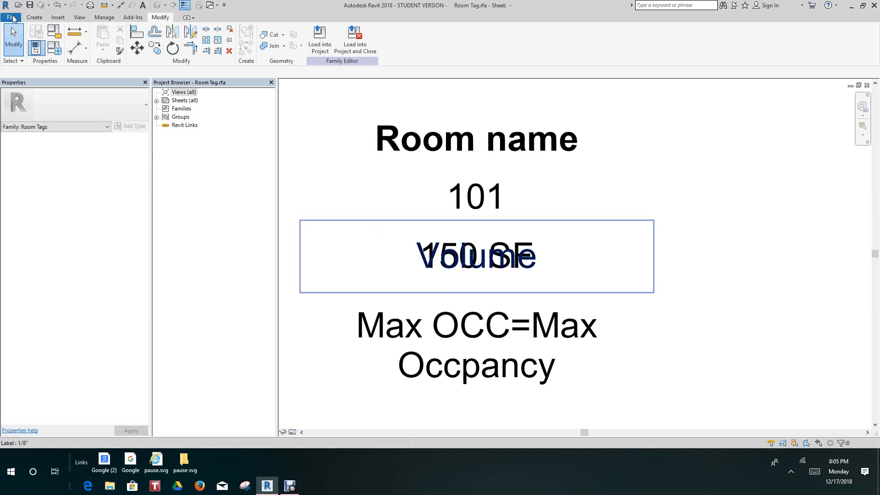
{"action": "left_click", "coordinate": [13, 18]}
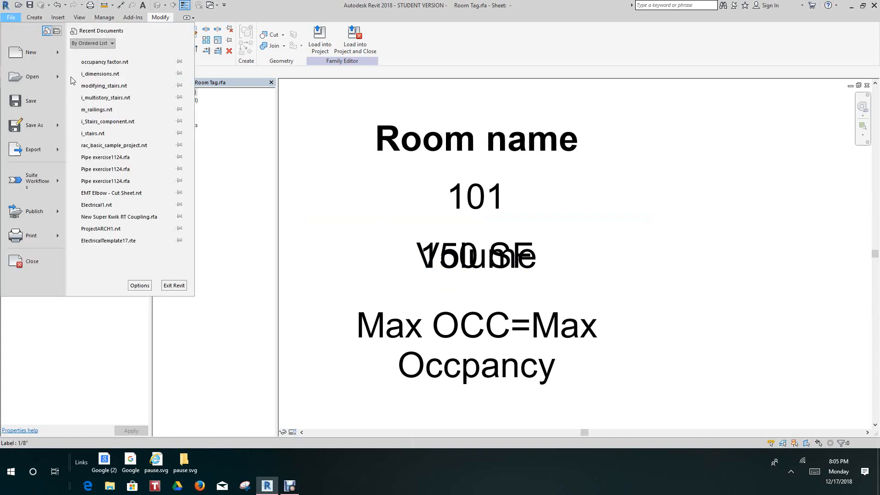
{"action": "left_click", "coordinate": [343, 225]}
{"action": "left_click", "coordinate": [343, 225]}
{"action": "left_click", "coordinate": [304, 177]}
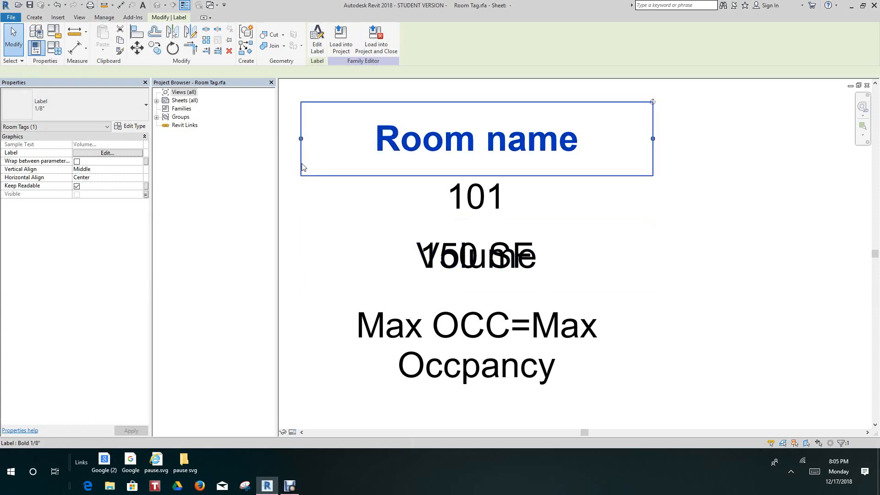
{"action": "left_click", "coordinate": [627, 429]}
{"action": "middle_click_drag", "start_coordinate": [639, 410], "coordinate": [650, 405]}
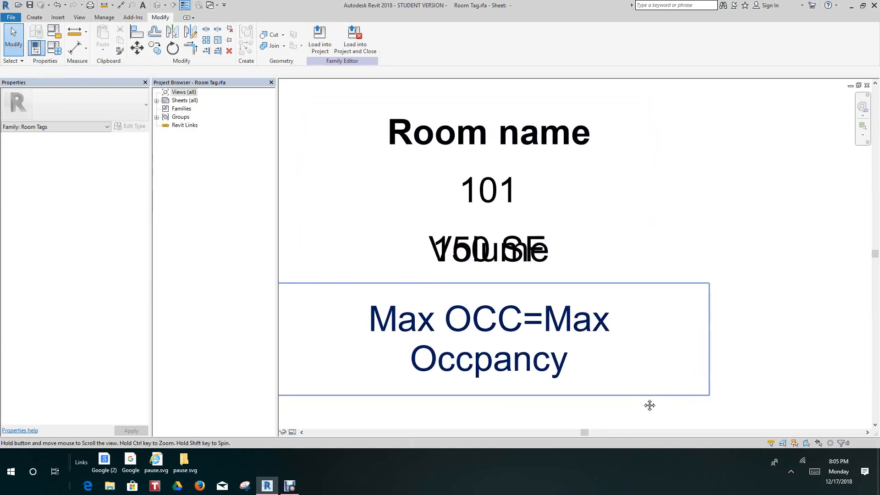
Save the tag family as a new family file named "Room Tag with Occupancy.rfa" on the Desktop.
{"action": "left_click", "coordinate": [9, 18]}
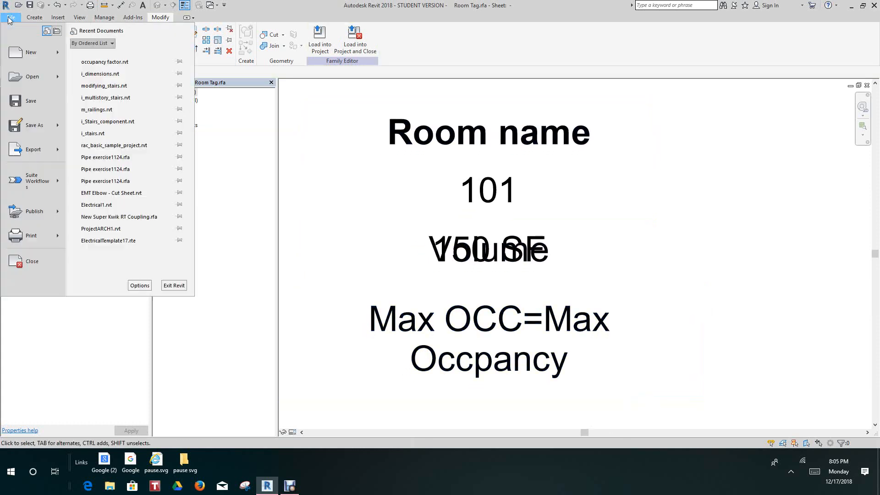
{"action": "mouse_move", "coordinate": [42, 132]}
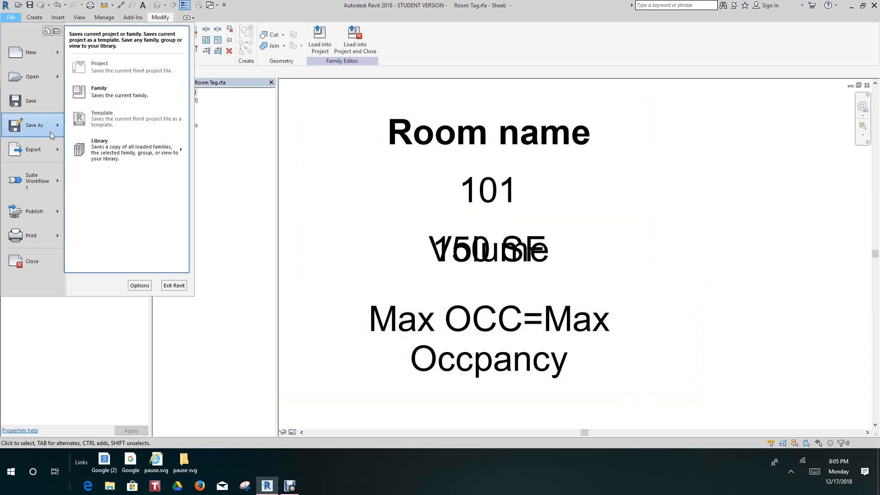
{"action": "left_click", "coordinate": [103, 100]}
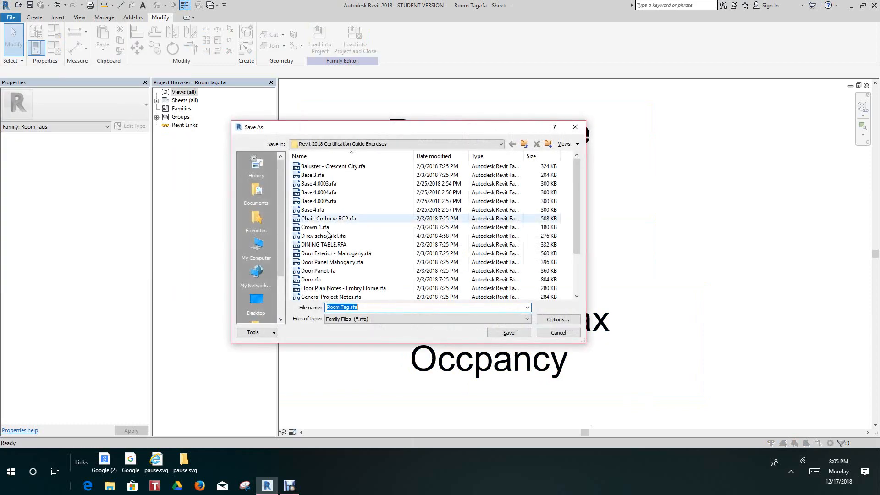
{"action": "left_click", "coordinate": [255, 300]}
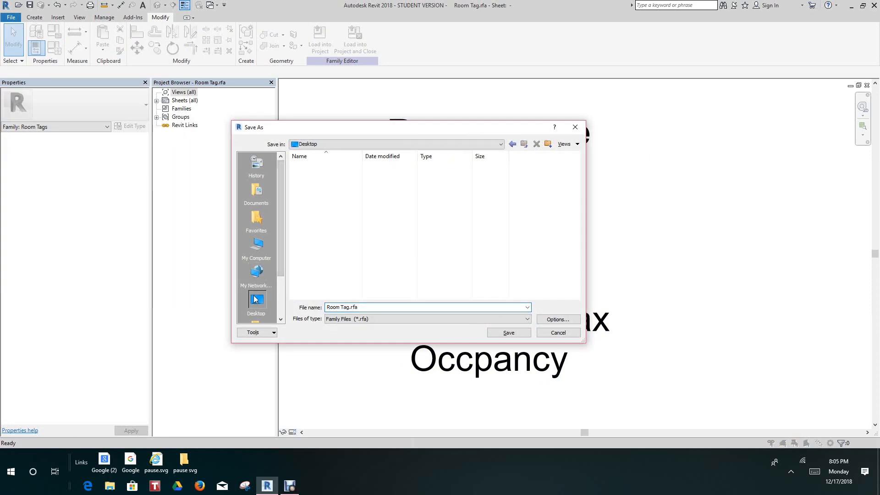
{"action": "left_click", "coordinate": [338, 308]}
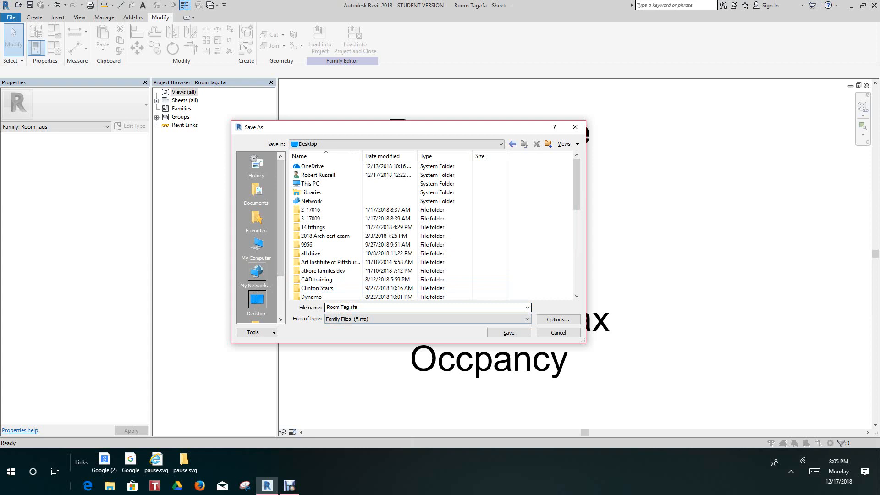
{"action": "double_click", "coordinate": [350, 307]}
{"action": "left_click", "coordinate": [350, 308]}
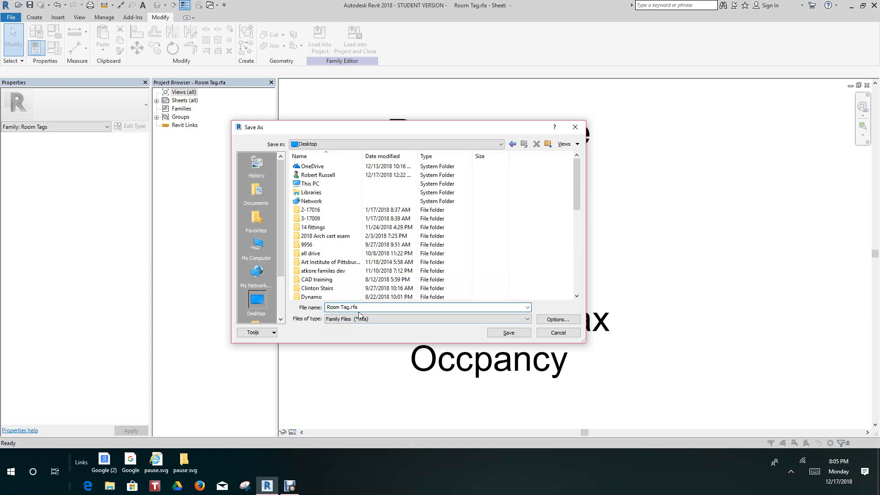
{"action": "type", "text": "with Occ"}
{"action": "type", "text": "upancy"}
{"action": "left_click", "coordinate": [510, 334]}
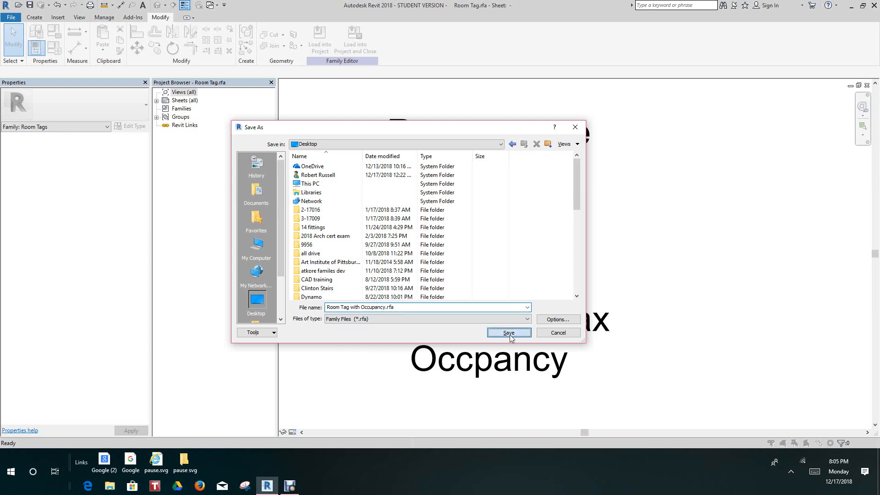
{"action": "left_click", "coordinate": [511, 339]}
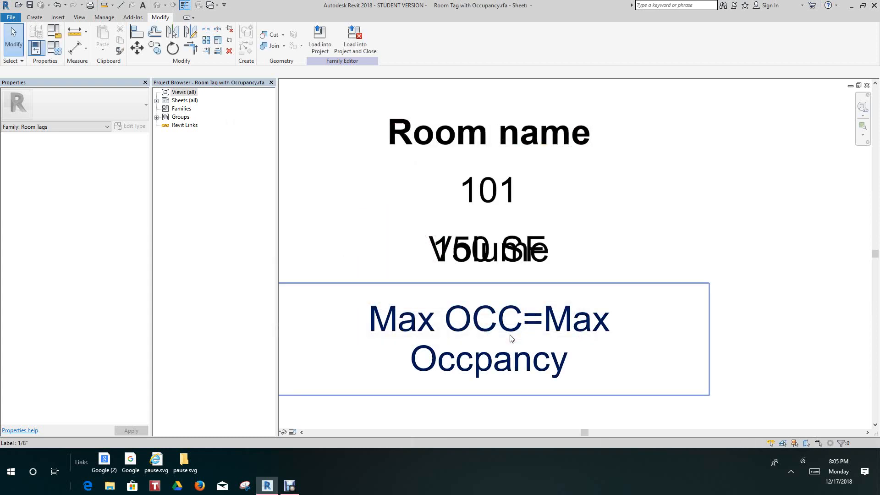
Load the Room Tag with Occupancy family into the occupancy factor project and leave room tag placement without placing a tag.
{"action": "scroll", "coordinate": [550, 341], "scroll_direction": "down", "scroll_amount": 1}
{"action": "scroll", "coordinate": [559, 343], "scroll_direction": "down", "scroll_amount": 1}
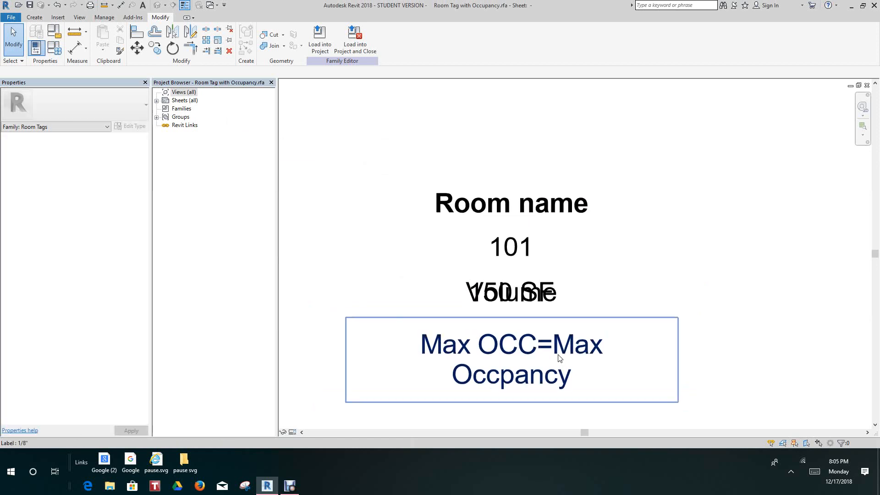
{"action": "left_click", "coordinate": [630, 324]}
{"action": "middle_click_drag", "start_coordinate": [630, 325], "coordinate": [644, 348]}
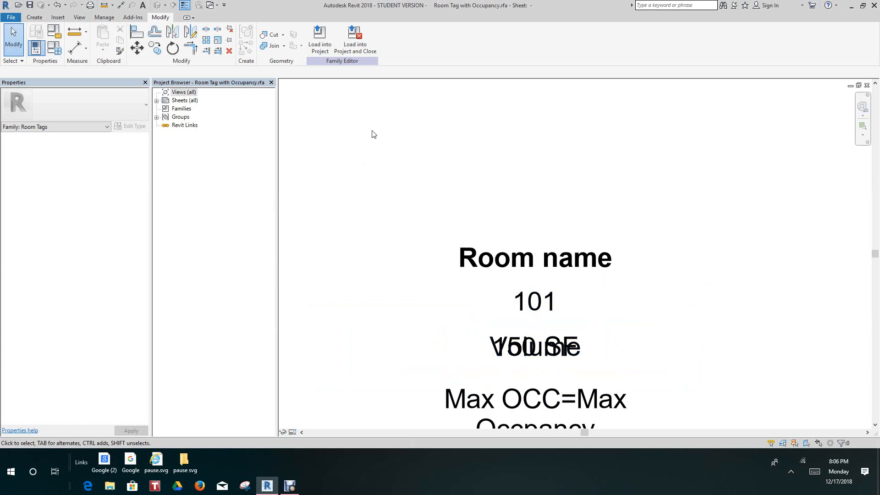
{"action": "left_click", "coordinate": [318, 40]}
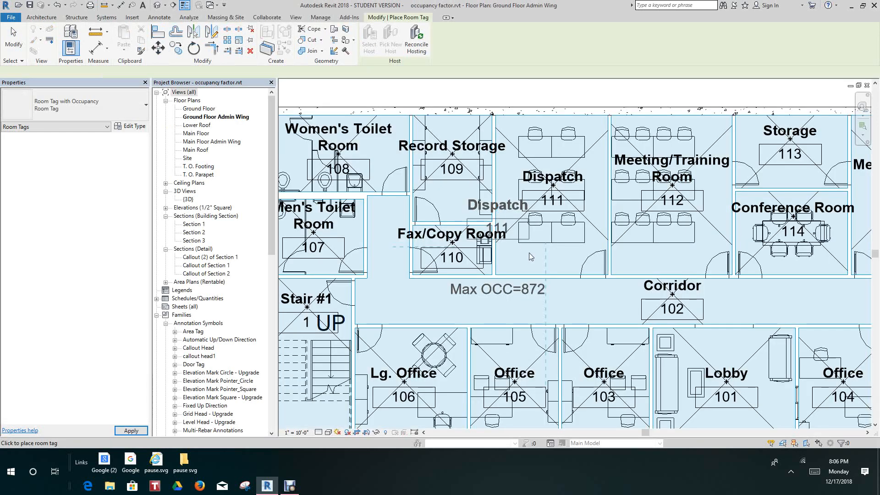
{"action": "scroll", "coordinate": [529, 252], "scroll_direction": "down", "scroll_amount": 2}
{"action": "scroll", "coordinate": [530, 253], "scroll_direction": "down", "scroll_amount": 2}
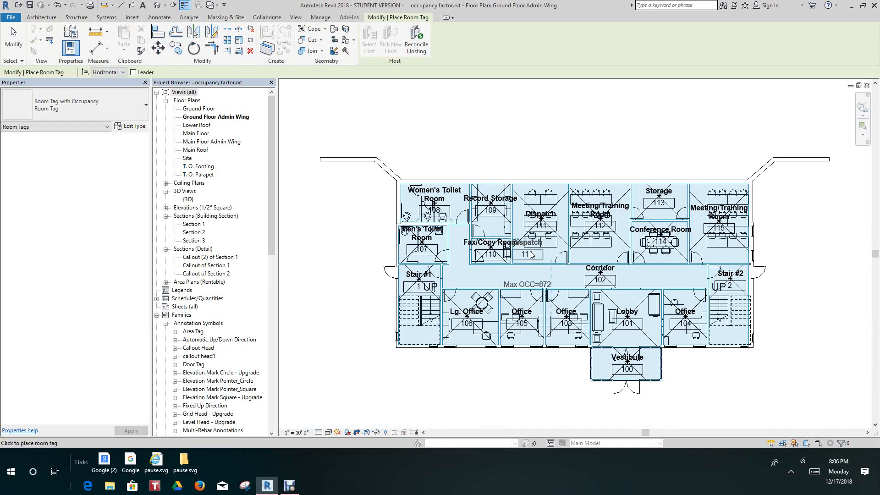
{"action": "scroll", "coordinate": [530, 254], "scroll_direction": "down", "scroll_amount": 1}
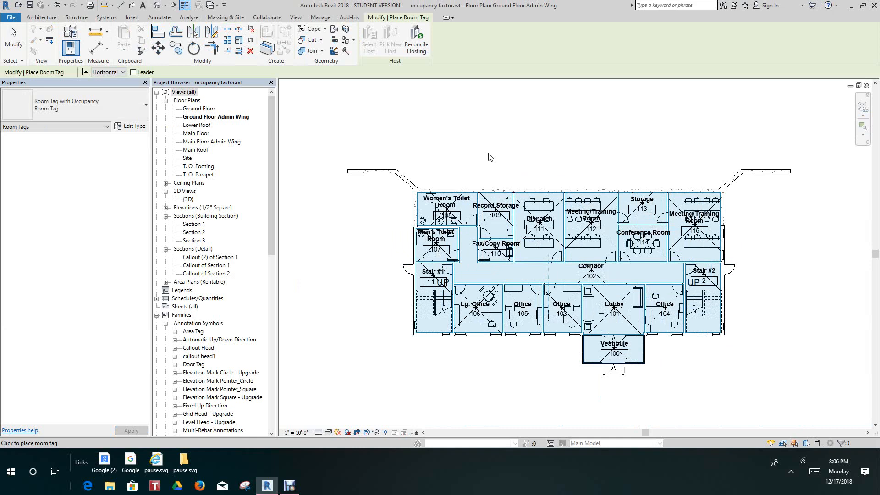
{"action": "left_click", "coordinate": [14, 33]}
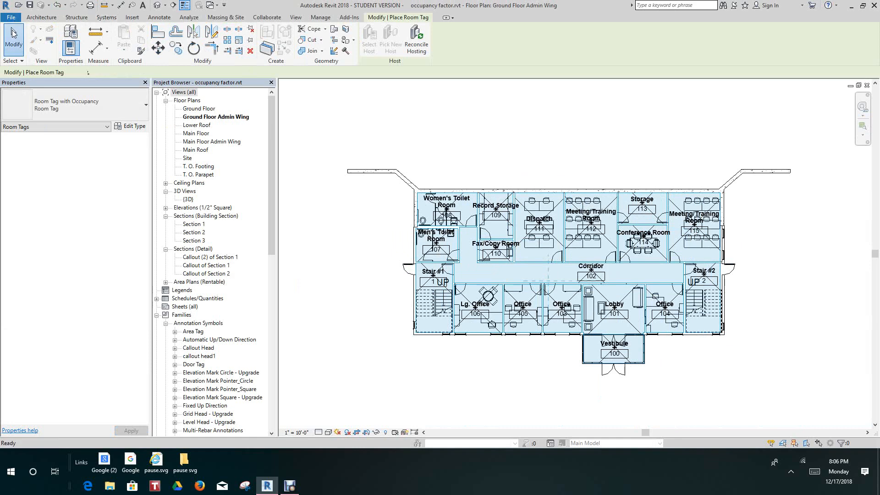
{"action": "scroll", "coordinate": [495, 191], "scroll_direction": "up", "scroll_amount": 3}
{"action": "middle_click_drag", "start_coordinate": [512, 196], "coordinate": [497, 183]}
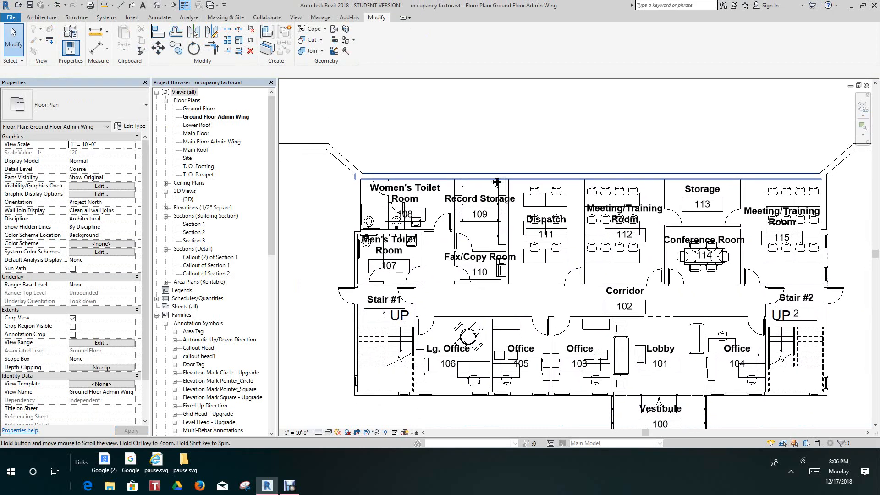
{"action": "scroll", "coordinate": [521, 211], "scroll_direction": "down", "scroll_amount": 1}
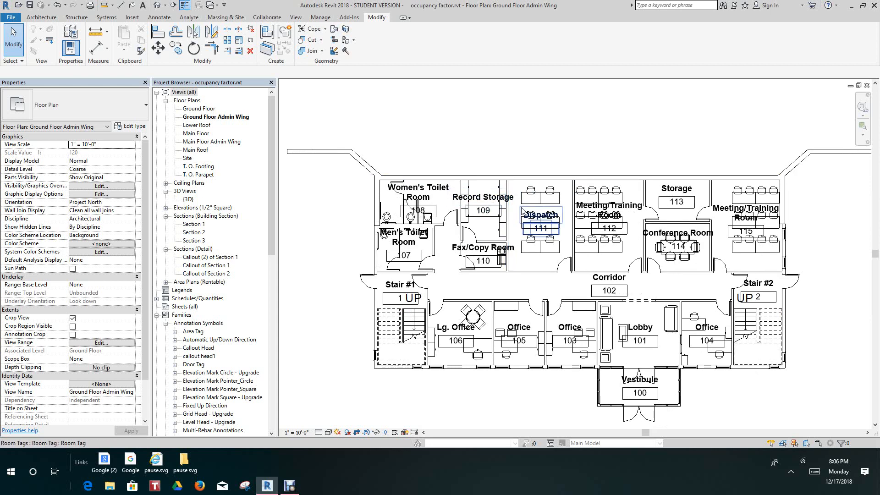
{"action": "scroll", "coordinate": [521, 211], "scroll_direction": "up", "scroll_amount": 2}
{"action": "left_click", "coordinate": [467, 195]}
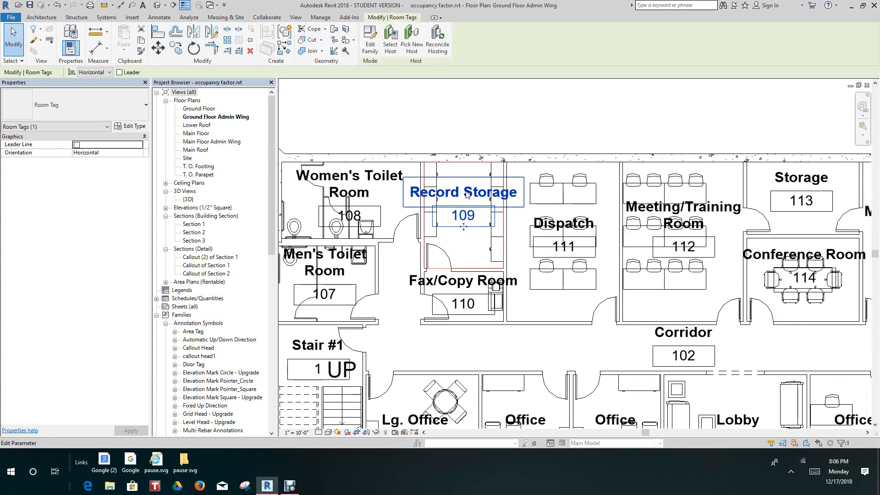
{"action": "right_click", "coordinate": [467, 194]}
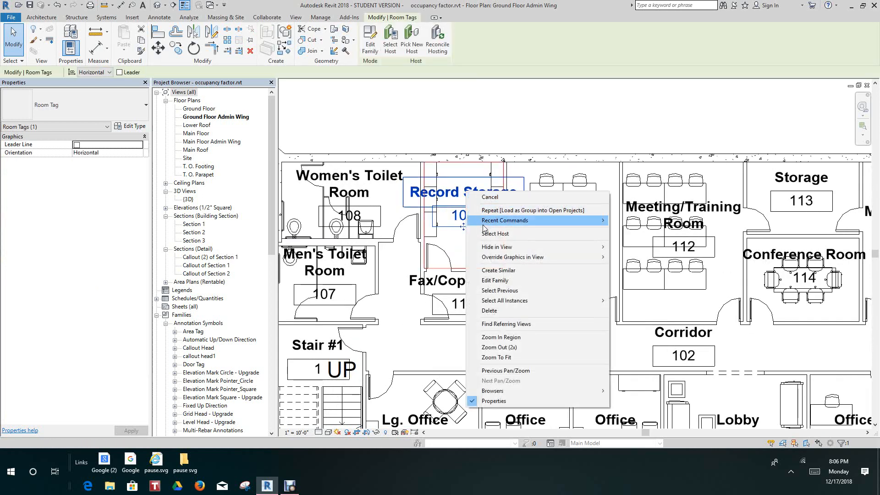
{"action": "mouse_move", "coordinate": [506, 304]}
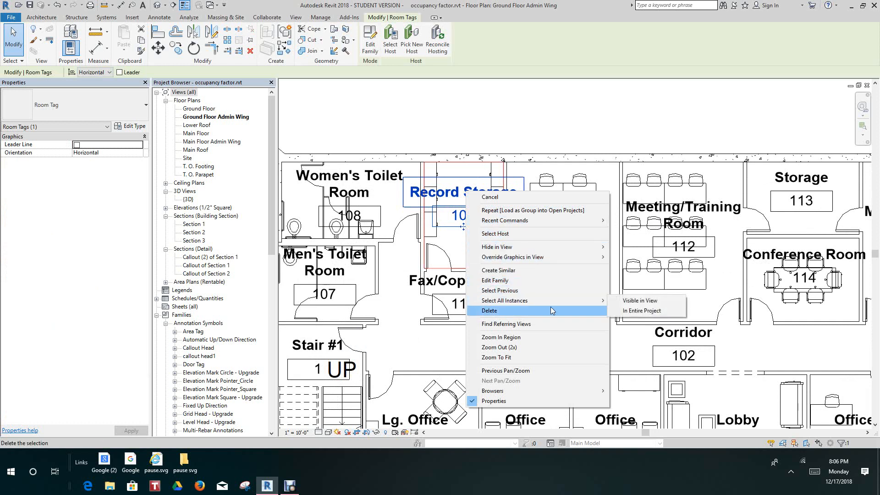
{"action": "mouse_move", "coordinate": [584, 300]}
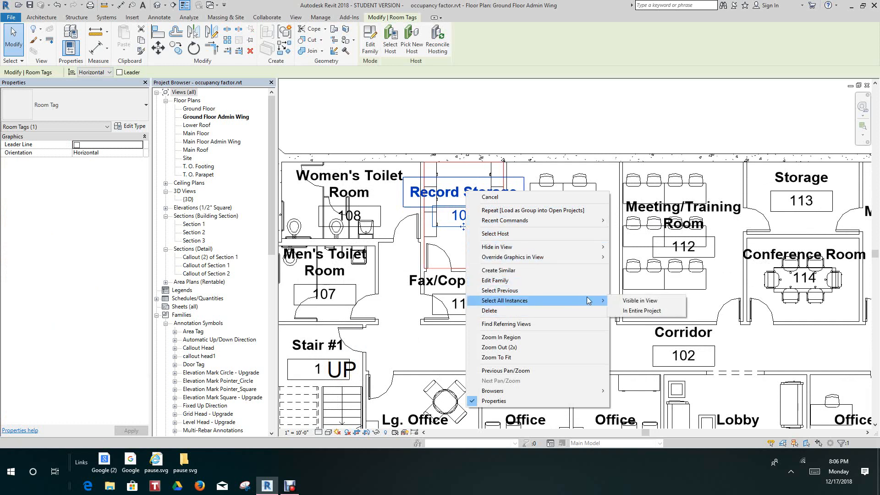
{"action": "left_click", "coordinate": [630, 302]}
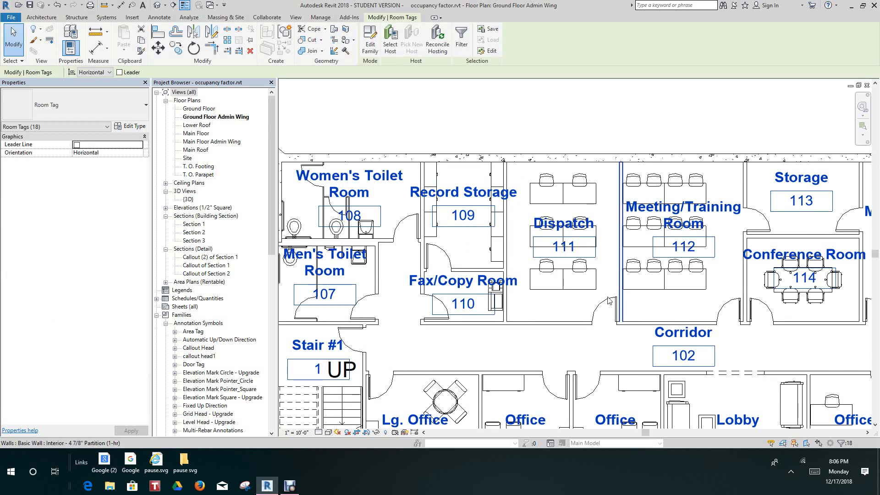
{"action": "left_click", "coordinate": [147, 107]}
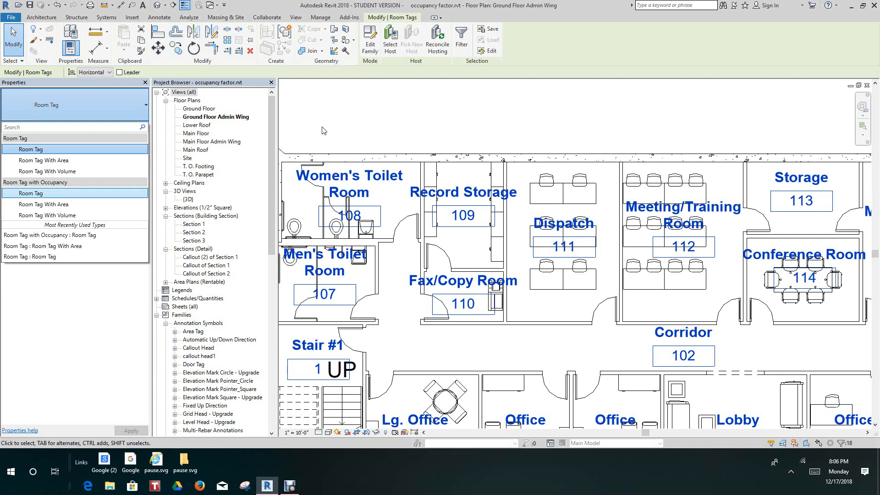
{"action": "left_click", "coordinate": [307, 122]}
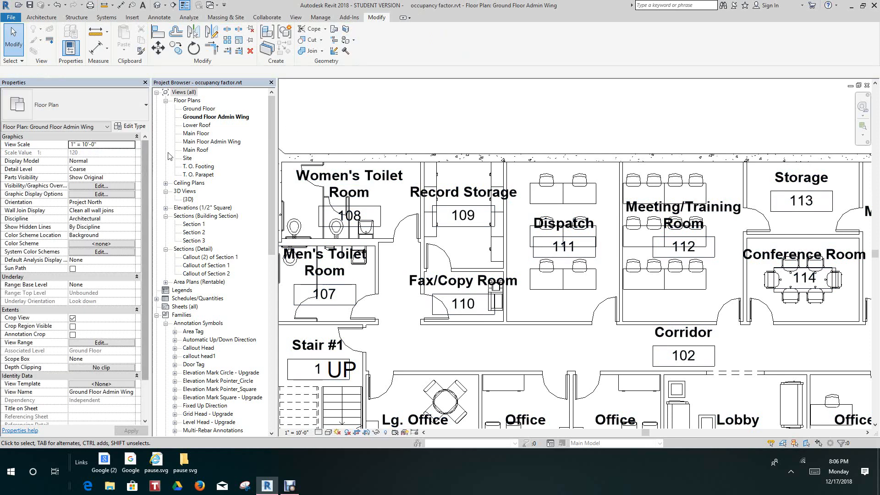
Select all instances of the Record Storage room's tag type in the entire project and change them to Room Tag with Occupancy : Room Tag.
{"action": "left_click", "coordinate": [460, 206]}
{"action": "right_click", "coordinate": [459, 206]}
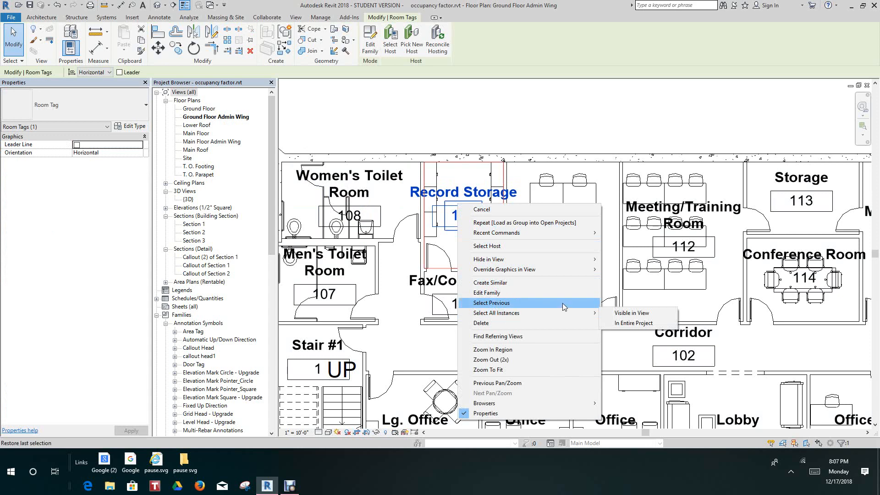
{"action": "mouse_move", "coordinate": [578, 312]}
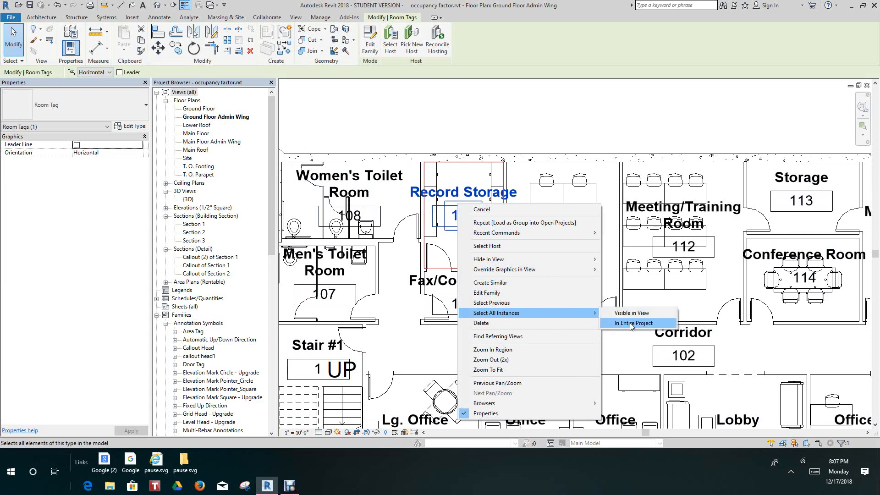
{"action": "left_click", "coordinate": [630, 323]}
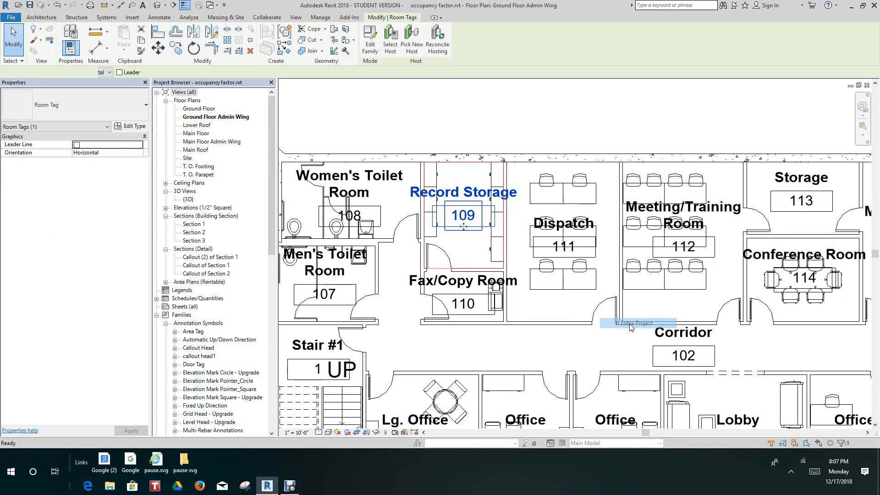
{"action": "left_click", "coordinate": [144, 110]}
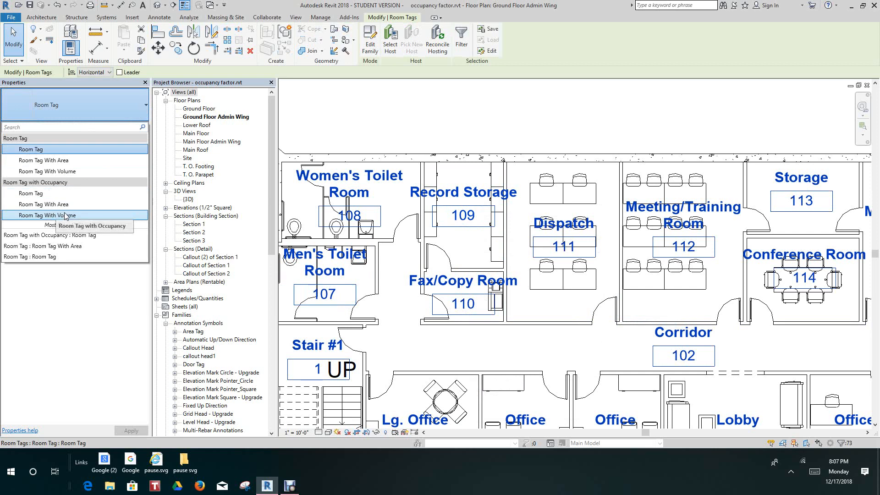
{"action": "left_click", "coordinate": [88, 237]}
Deselect the tags and examine the Max OCC labels across the rooms of the Ground Floor Admin Wing plan.
{"action": "scroll", "coordinate": [411, 149], "scroll_direction": "down", "scroll_amount": 3}
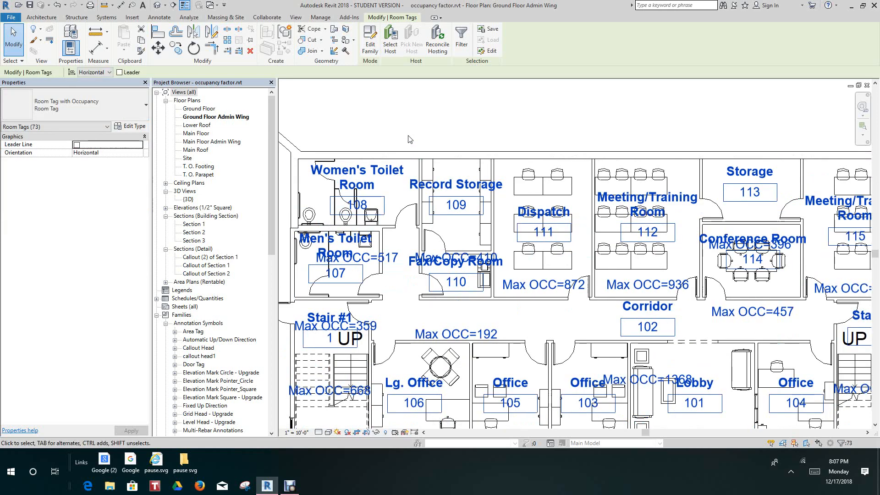
{"action": "scroll", "coordinate": [493, 218], "scroll_direction": "up", "scroll_amount": 4}
{"action": "scroll", "coordinate": [493, 218], "scroll_direction": "down", "scroll_amount": 3}
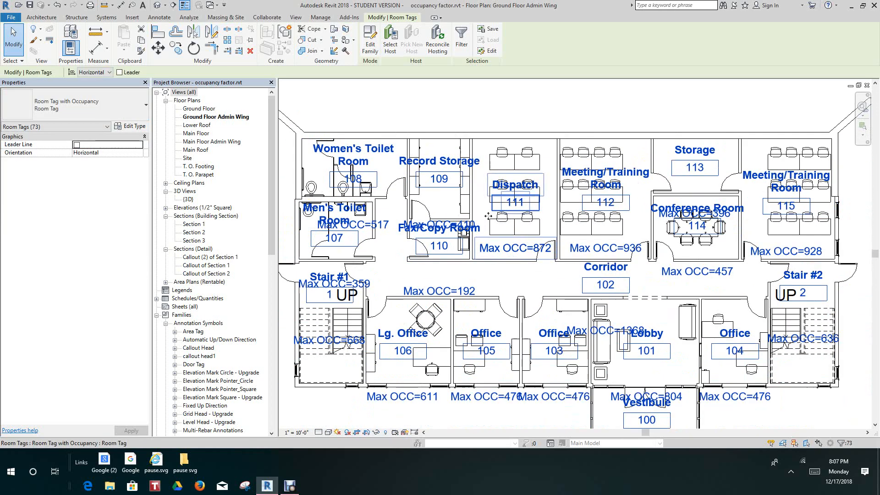
{"action": "scroll", "coordinate": [676, 262], "scroll_direction": "up", "scroll_amount": 3}
{"action": "scroll", "coordinate": [676, 262], "scroll_direction": "down", "scroll_amount": 3}
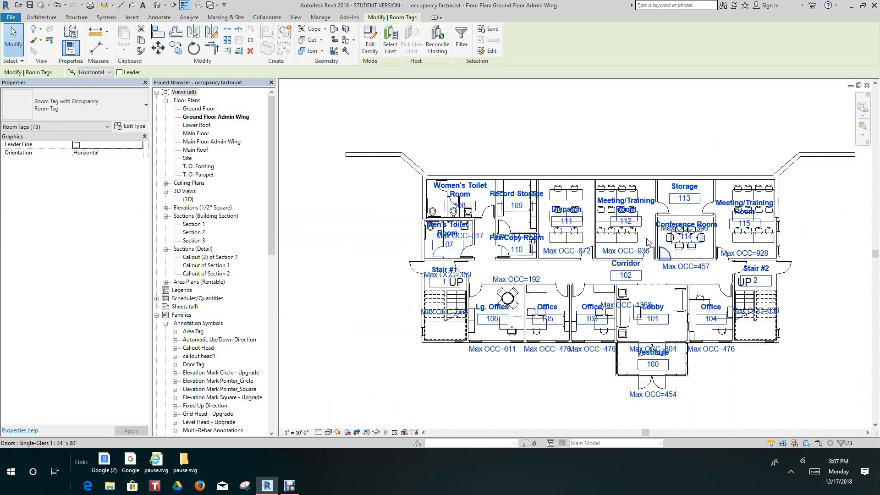
{"action": "left_click", "coordinate": [591, 141]}
{"action": "middle_click_drag", "start_coordinate": [591, 141], "coordinate": [548, 148]}
{"action": "scroll", "coordinate": [596, 220], "scroll_direction": "up", "scroll_amount": 3}
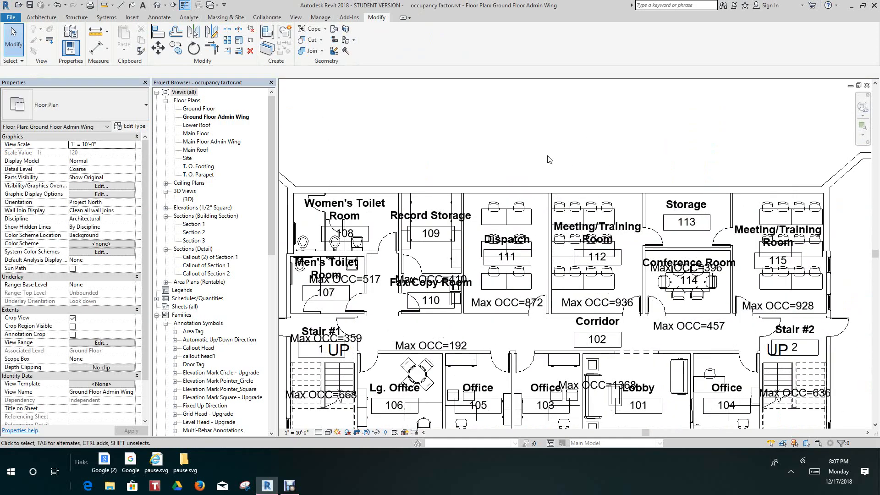
{"action": "scroll", "coordinate": [627, 256], "scroll_direction": "down", "scroll_amount": 2}
{"action": "scroll", "coordinate": [627, 256], "scroll_direction": "up", "scroll_amount": 3}
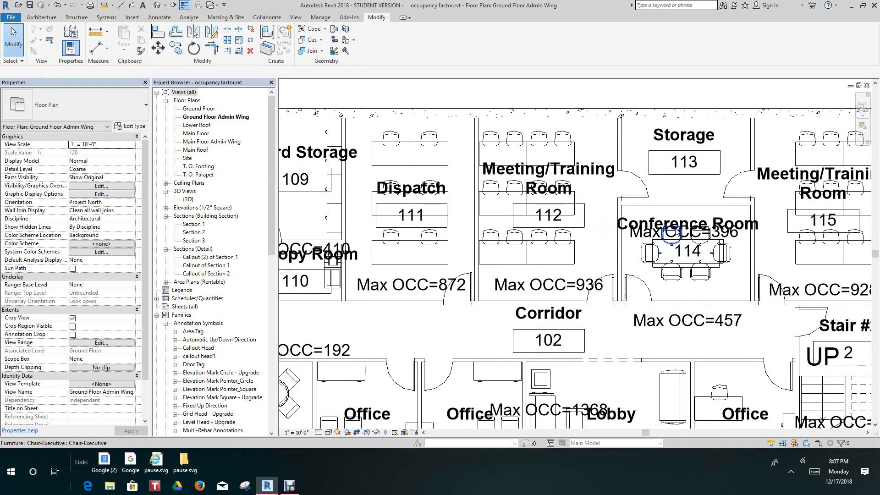
Open the room tag family from the Dispatch room's tag and move the Max OCC label up, close beneath the room number.
{"action": "scroll", "coordinate": [692, 323], "scroll_direction": "down", "scroll_amount": 1}
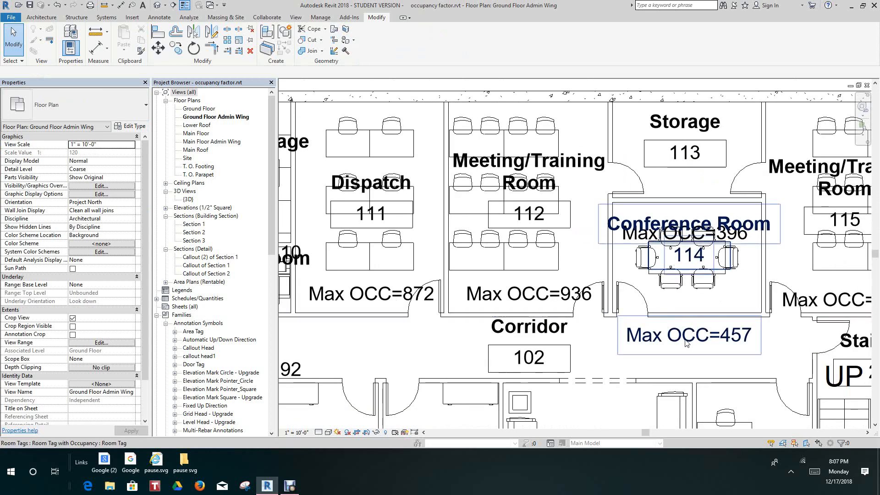
{"action": "scroll", "coordinate": [688, 332], "scroll_direction": "down", "scroll_amount": 1}
{"action": "scroll", "coordinate": [591, 320], "scroll_direction": "down", "scroll_amount": 2}
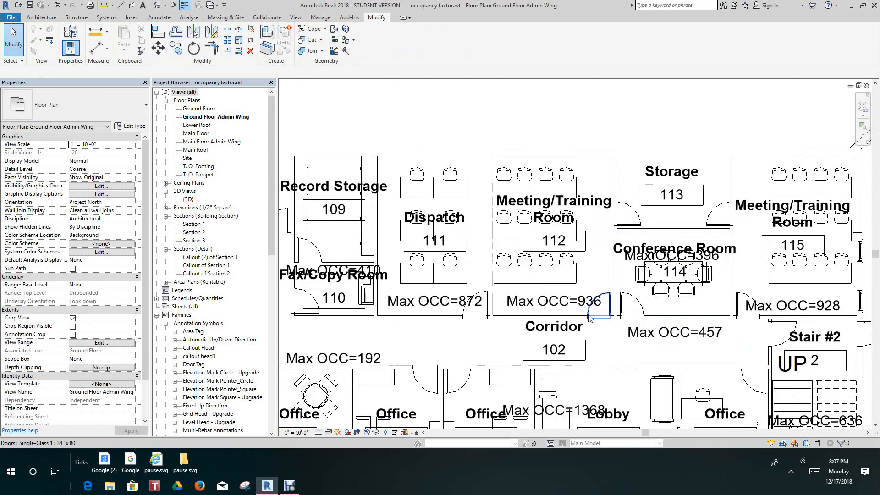
{"action": "scroll", "coordinate": [515, 322], "scroll_direction": "up", "scroll_amount": 1}
{"action": "scroll", "coordinate": [499, 314], "scroll_direction": "up", "scroll_amount": 1}
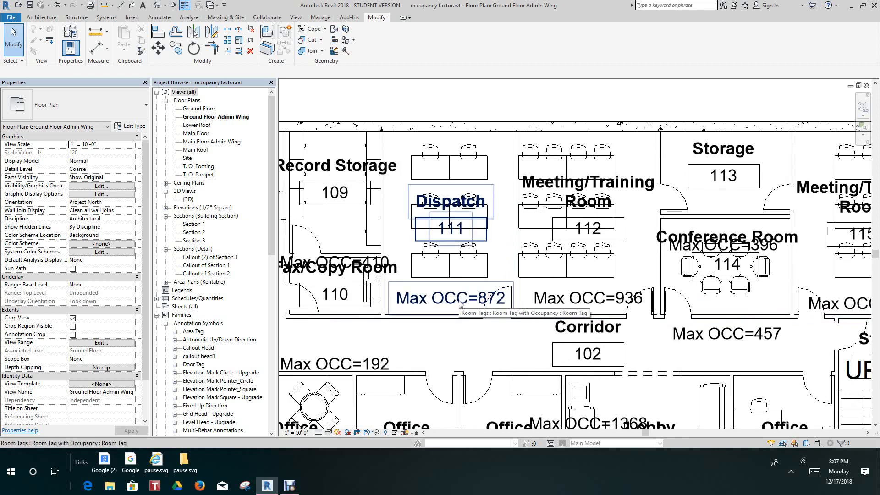
{"action": "double_click", "coordinate": [460, 304]}
{"action": "scroll", "coordinate": [486, 302], "scroll_direction": "down", "scroll_amount": 3}
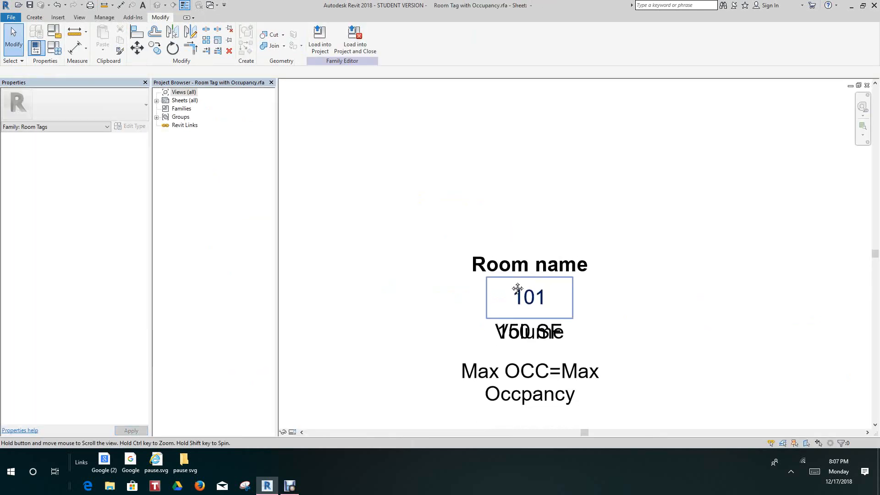
{"action": "left_click", "coordinate": [547, 297]}
{"action": "left_click_drag", "start_coordinate": [547, 298], "coordinate": [549, 262]}
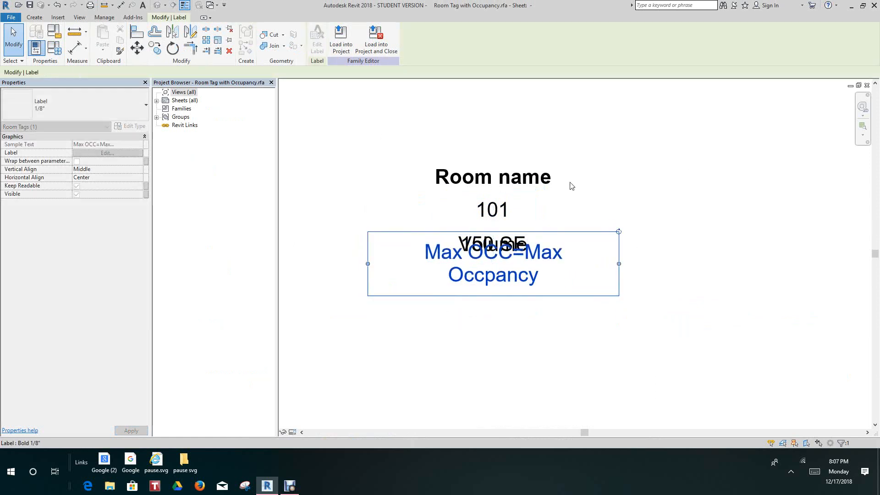
{"action": "key", "text": "Escape"}
Load the edited tag family back into the project, overwriting the existing version.
{"action": "left_click", "coordinate": [320, 41]}
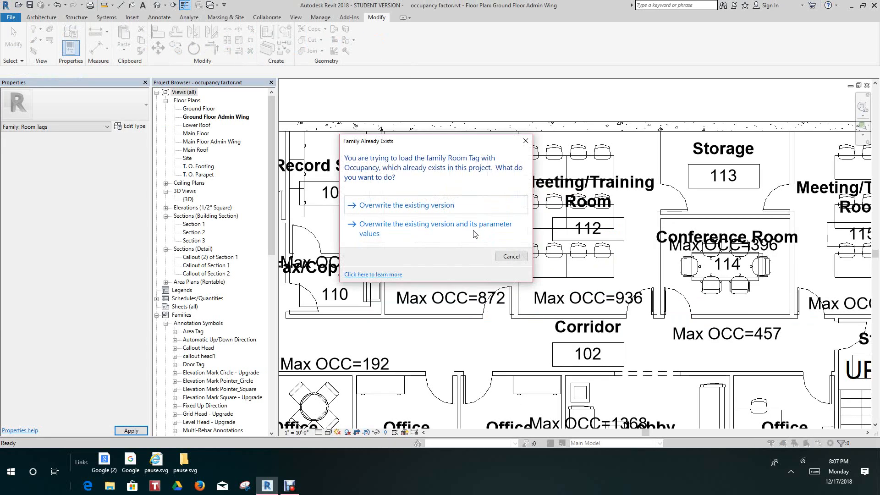
{"action": "left_click", "coordinate": [402, 205]}
{"action": "scroll", "coordinate": [488, 306], "scroll_direction": "down", "scroll_amount": 3}
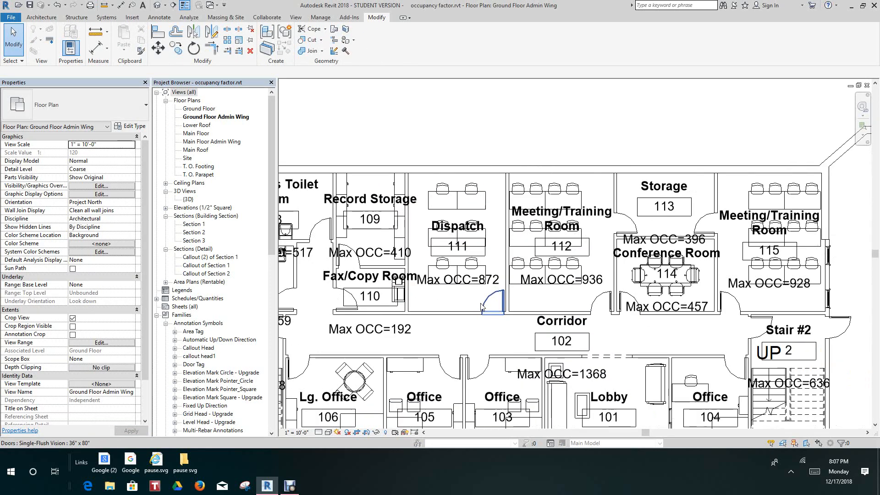
{"action": "middle_click_drag", "start_coordinate": [488, 306], "coordinate": [525, 342]}
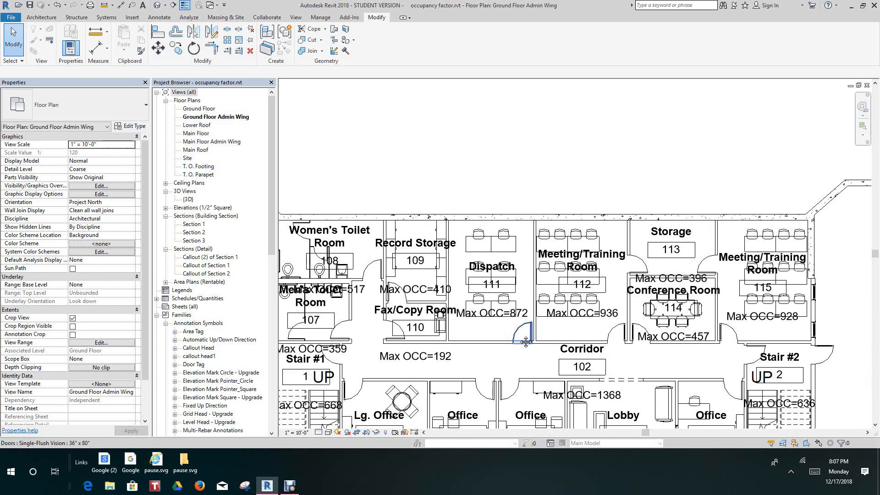
Examine the repositioned Max OCC labels in the Meeting/Training Room, Conference Room and neighbouring rooms of the plan.
{"action": "scroll", "coordinate": [619, 328], "scroll_direction": "up", "scroll_amount": 5}
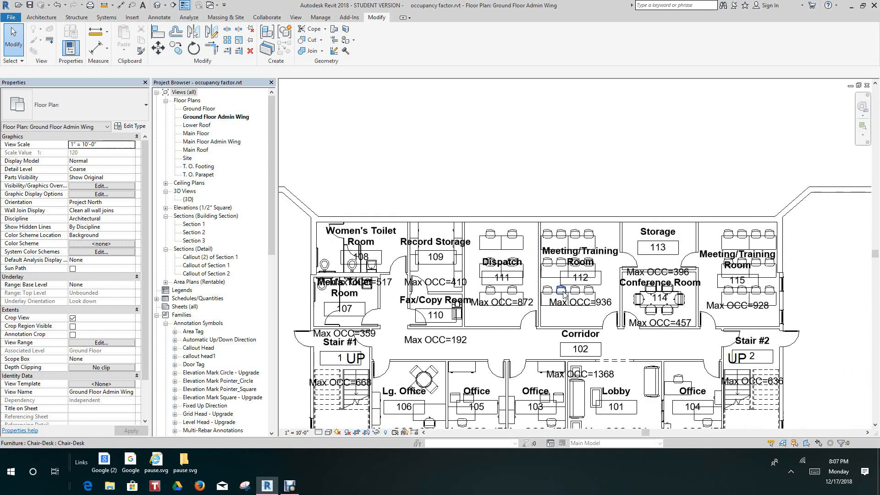
{"action": "middle_click_drag", "start_coordinate": [622, 329], "coordinate": [586, 278]}
{"action": "scroll", "coordinate": [556, 279], "scroll_direction": "up", "scroll_amount": 2}
{"action": "scroll", "coordinate": [546, 275], "scroll_direction": "down", "scroll_amount": 2}
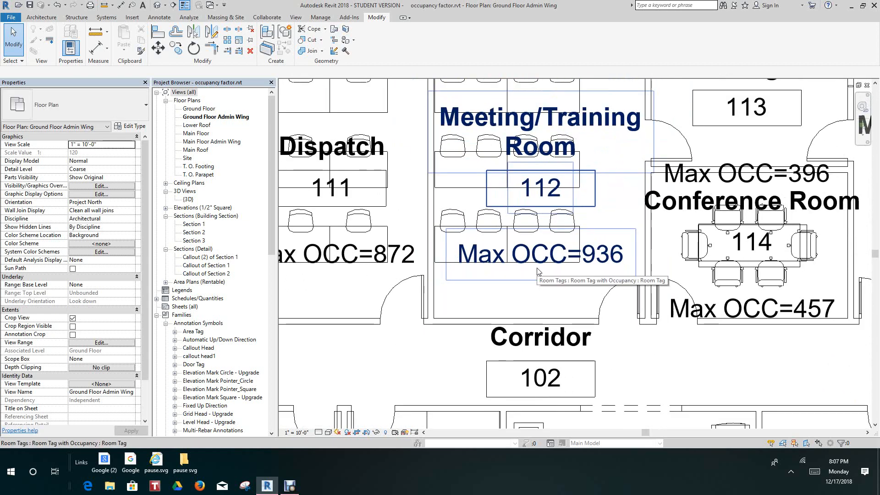
{"action": "scroll", "coordinate": [538, 273], "scroll_direction": "down", "scroll_amount": 2}
{"action": "scroll", "coordinate": [537, 277], "scroll_direction": "up", "scroll_amount": 1}
{"action": "scroll", "coordinate": [538, 280], "scroll_direction": "down", "scroll_amount": 1}
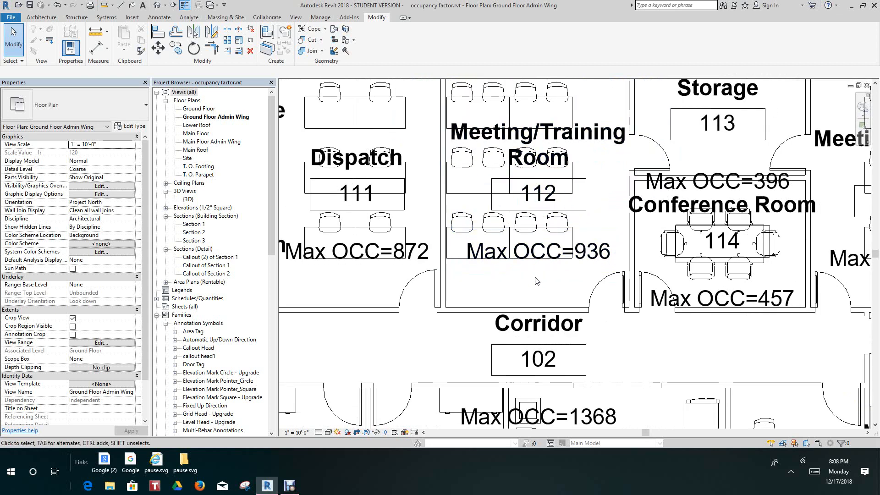
{"action": "scroll", "coordinate": [538, 280], "scroll_direction": "up", "scroll_amount": 1}
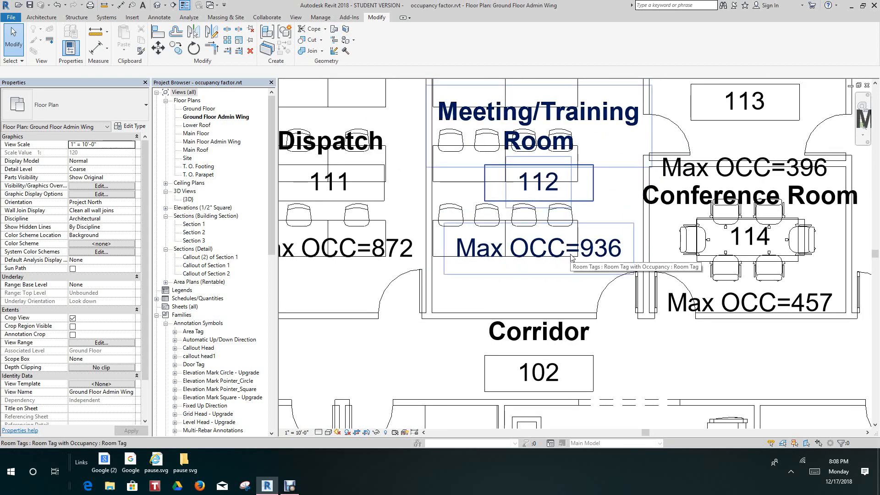
{"action": "scroll", "coordinate": [557, 275], "scroll_direction": "down", "scroll_amount": 2}
{"action": "scroll", "coordinate": [576, 279], "scroll_direction": "up", "scroll_amount": 1}
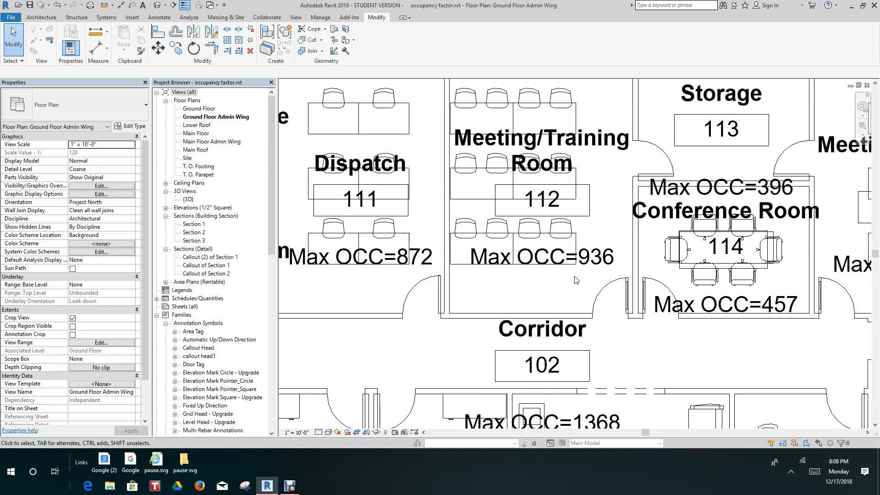
{"action": "middle_click_drag", "start_coordinate": [577, 279], "coordinate": [559, 280]}
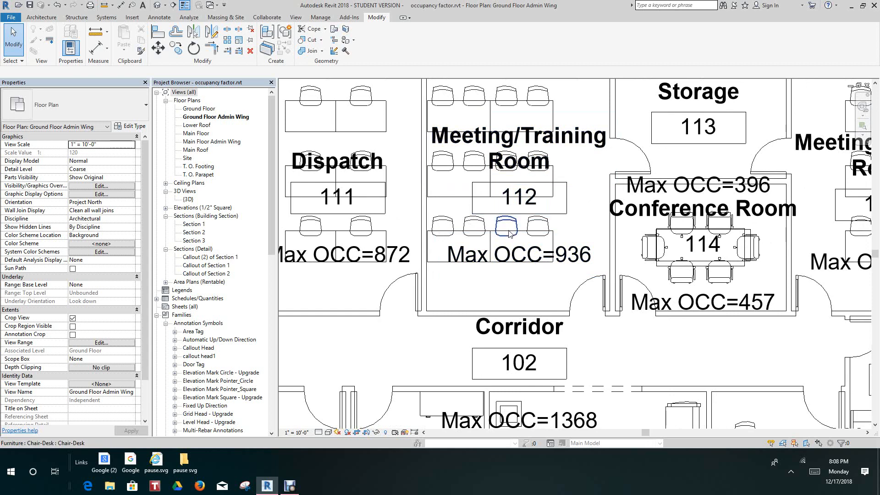
{"action": "scroll", "coordinate": [509, 229], "scroll_direction": "down", "scroll_amount": 1}
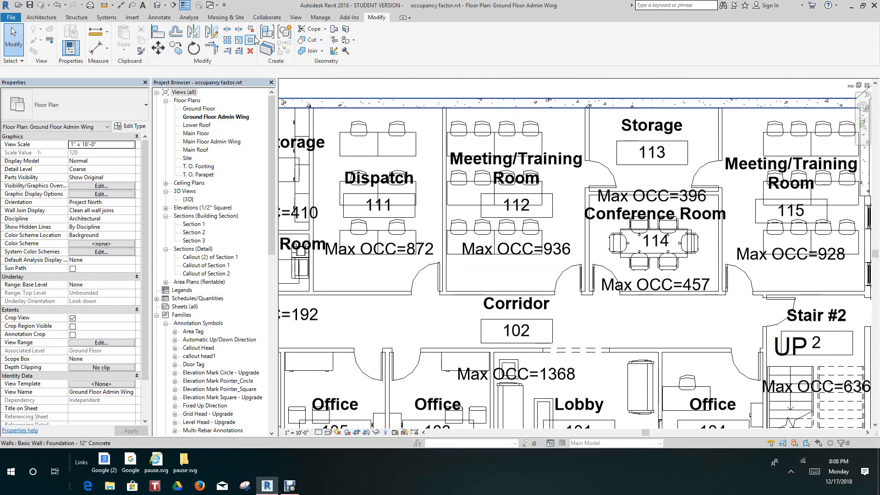
Create a building component schedule for the Rooms category, removing "Schedule 2" from its proposed name.
{"action": "left_click", "coordinate": [296, 18]}
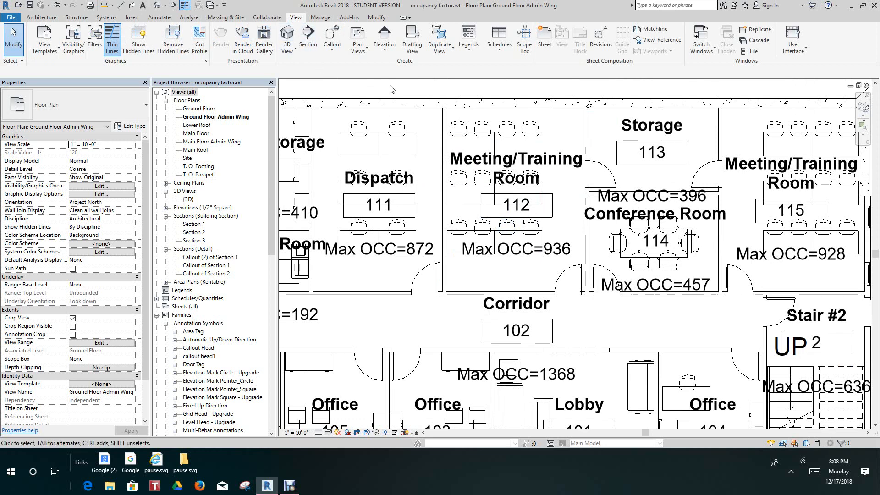
{"action": "left_click", "coordinate": [502, 51]}
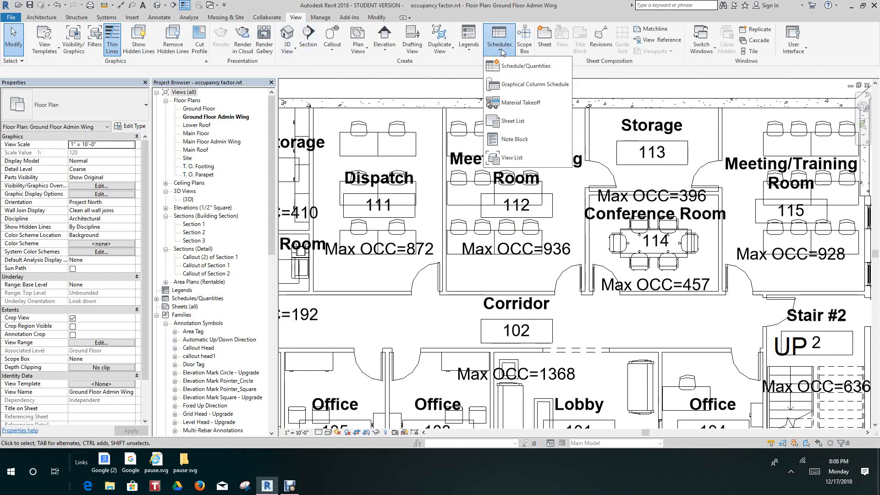
{"action": "left_click", "coordinate": [518, 69]}
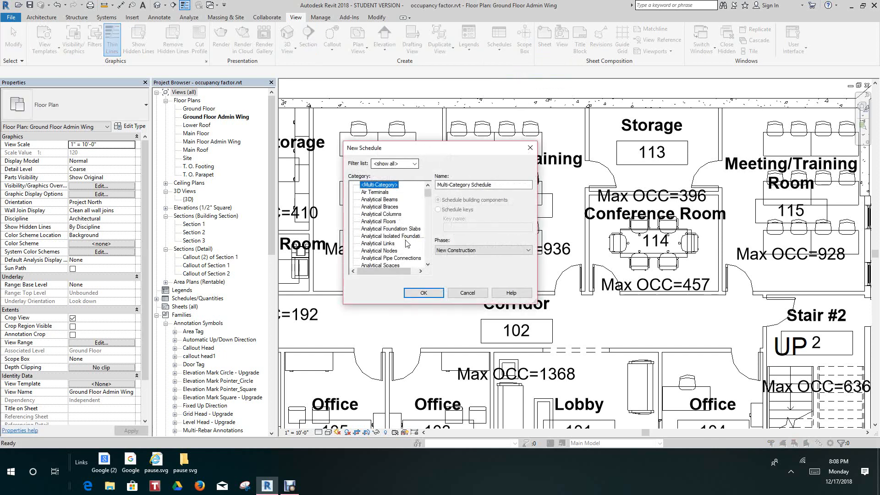
{"action": "scroll", "coordinate": [396, 238], "scroll_direction": "down", "scroll_amount": 5}
{"action": "scroll", "coordinate": [396, 237], "scroll_direction": "down", "scroll_amount": 10}
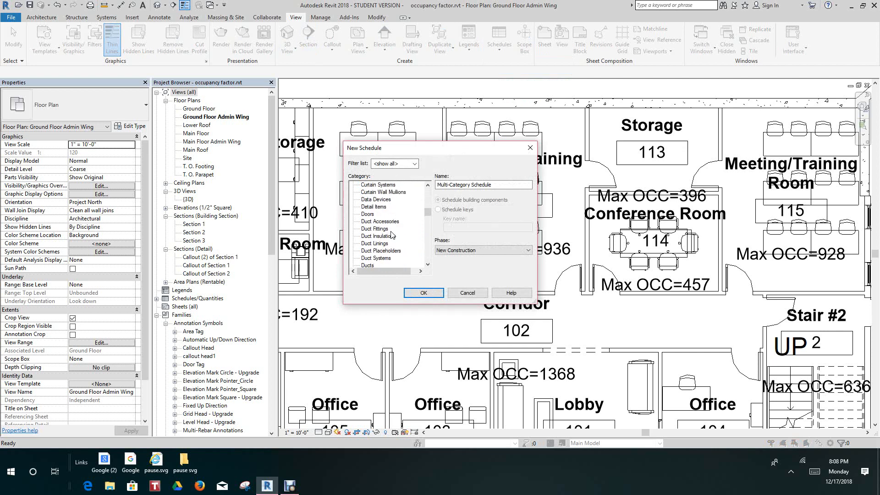
{"action": "scroll", "coordinate": [388, 230], "scroll_direction": "down", "scroll_amount": 7}
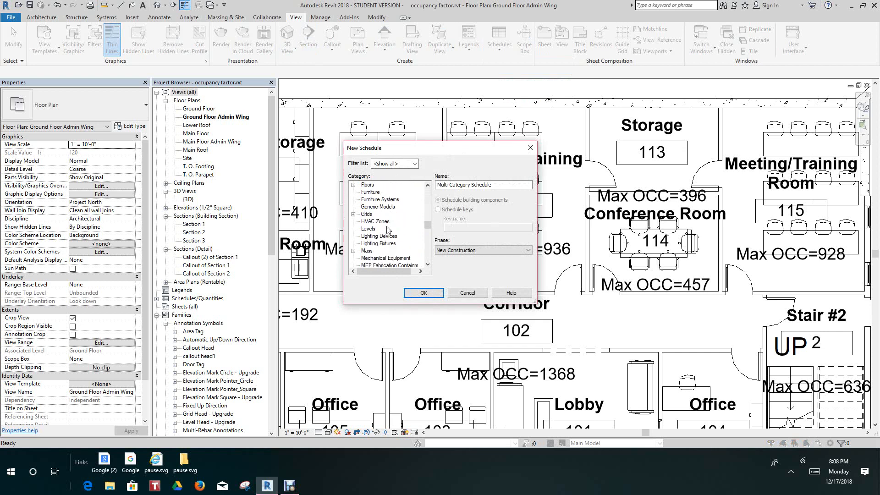
{"action": "scroll", "coordinate": [388, 230], "scroll_direction": "down", "scroll_amount": 8}
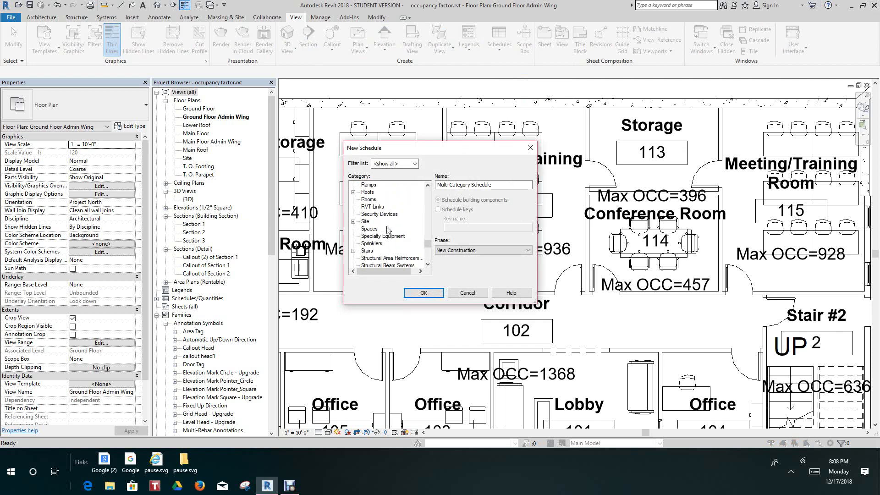
{"action": "left_click", "coordinate": [372, 215]}
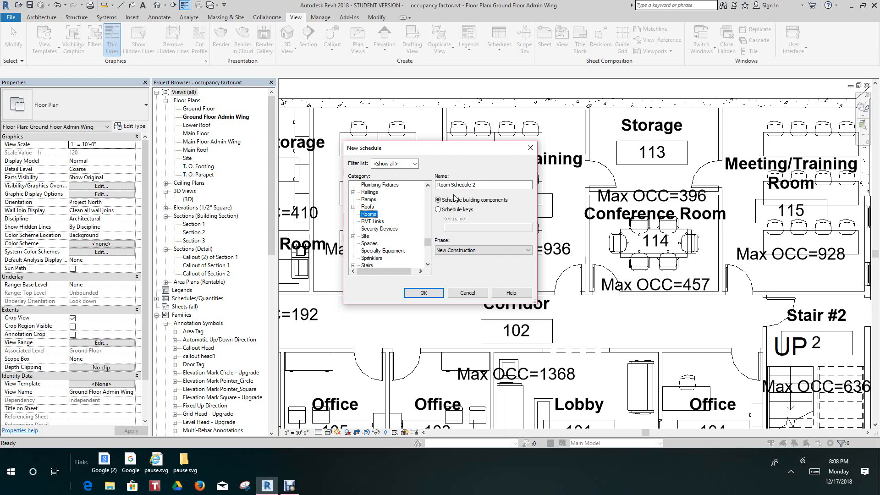
{"action": "left_click_drag", "start_coordinate": [477, 185], "coordinate": [454, 187]}
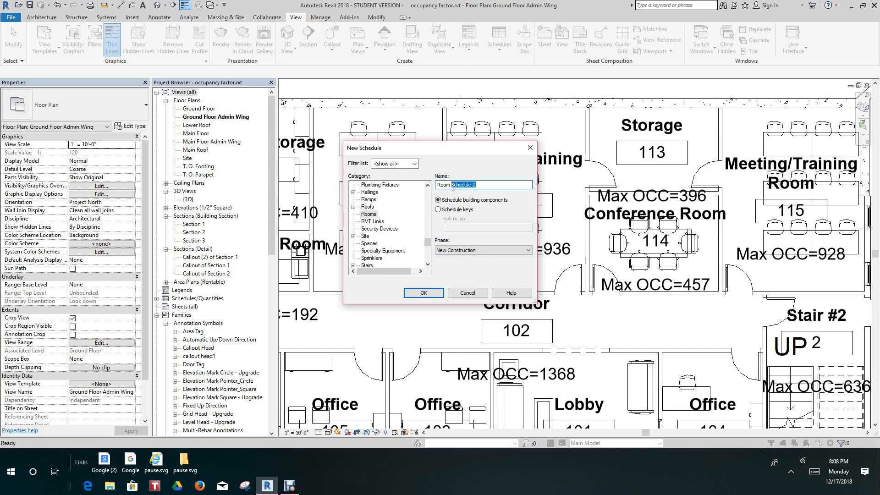
{"action": "key", "text": "BackSpace"}
{"action": "left_click", "coordinate": [433, 297]}
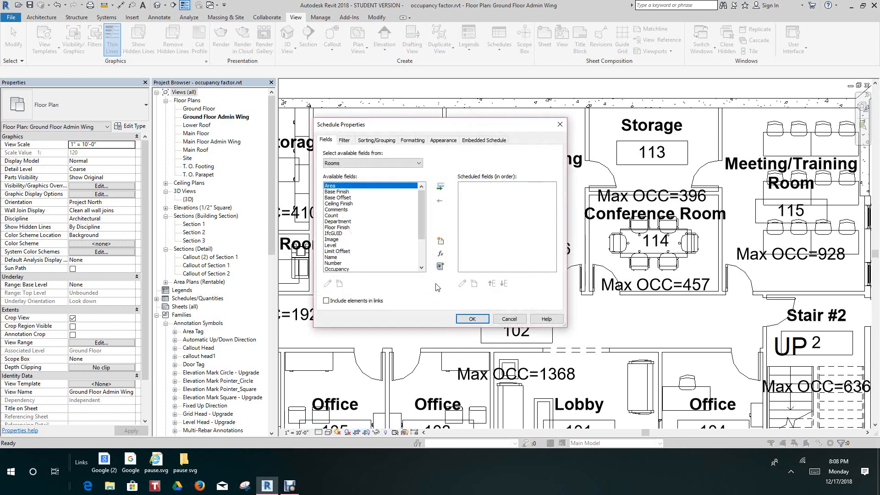
Add the Number, Name and Area fields to the room schedule in that order.
{"action": "scroll", "coordinate": [352, 248], "scroll_direction": "down", "scroll_amount": 1}
{"action": "left_click", "coordinate": [341, 246]}
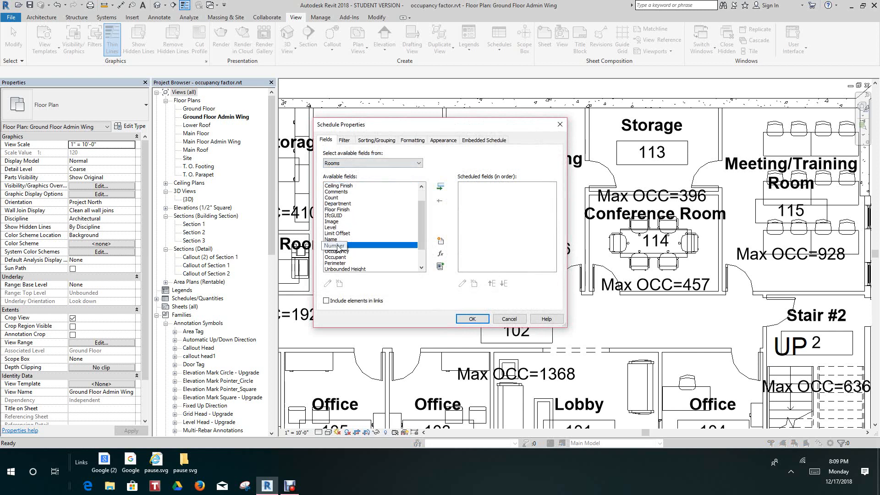
{"action": "left_click", "coordinate": [440, 187]}
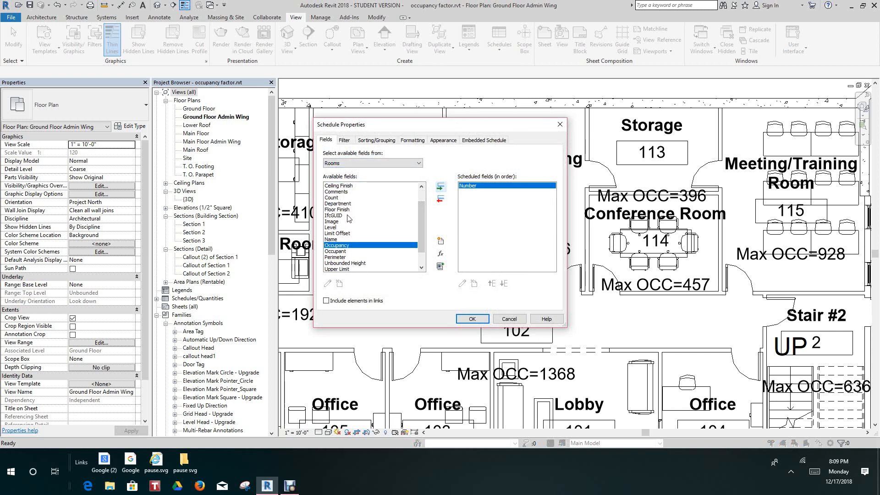
{"action": "scroll", "coordinate": [348, 219], "scroll_direction": "up", "scroll_amount": 3}
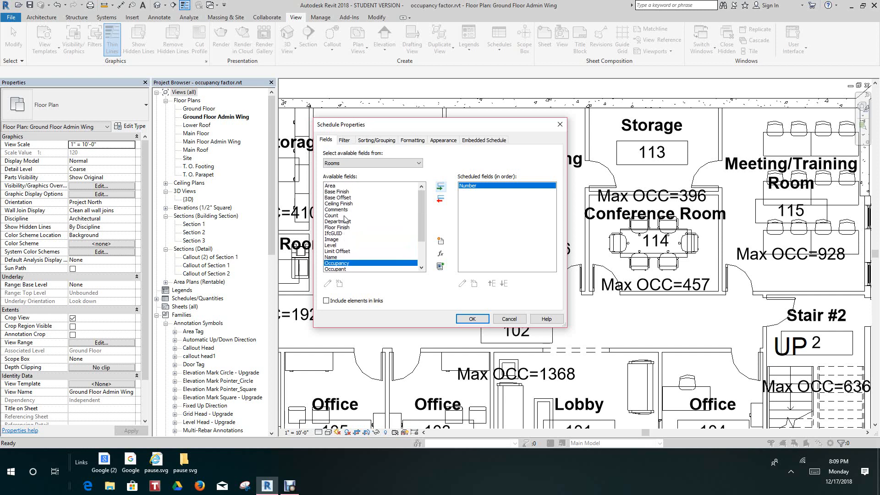
{"action": "scroll", "coordinate": [344, 220], "scroll_direction": "down", "scroll_amount": 2}
{"action": "left_click", "coordinate": [334, 222]}
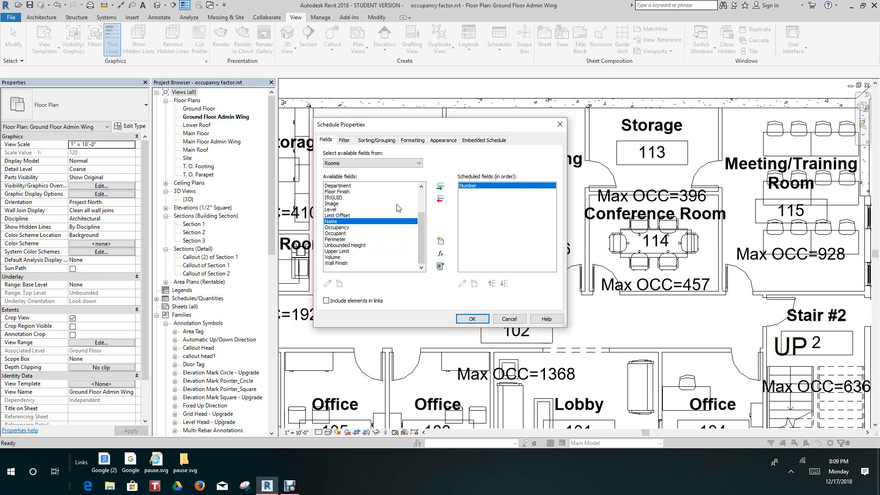
{"action": "left_click", "coordinate": [441, 187]}
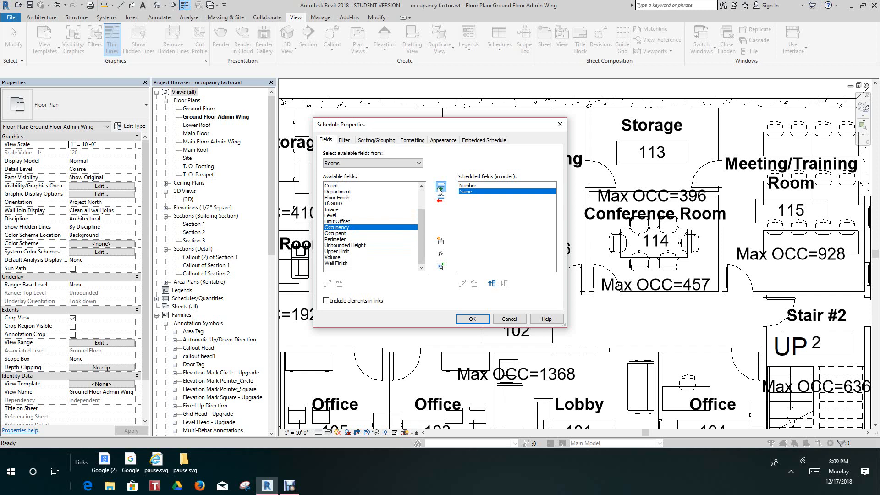
{"action": "scroll", "coordinate": [355, 222], "scroll_direction": "up", "scroll_amount": 2}
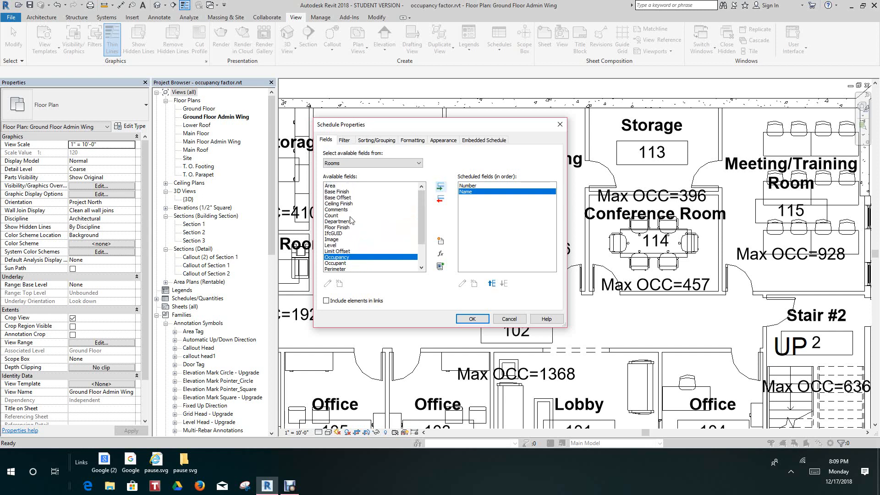
{"action": "left_click", "coordinate": [330, 186]}
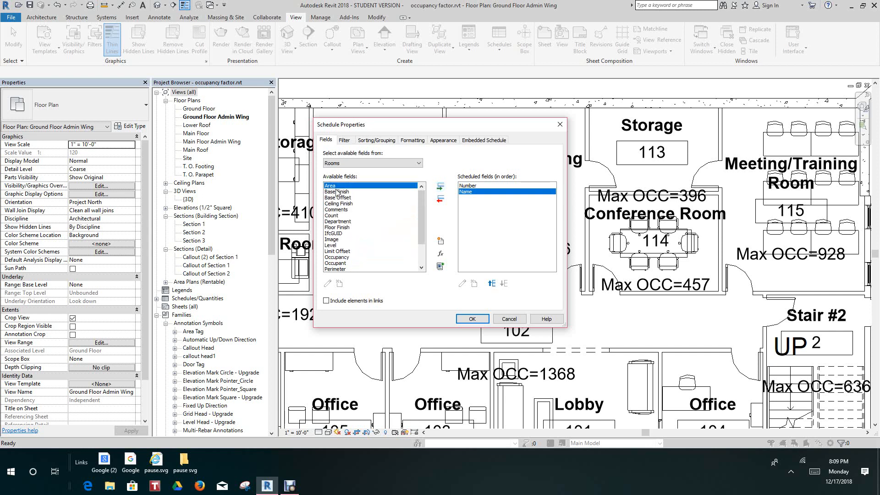
{"action": "left_click", "coordinate": [441, 187]}
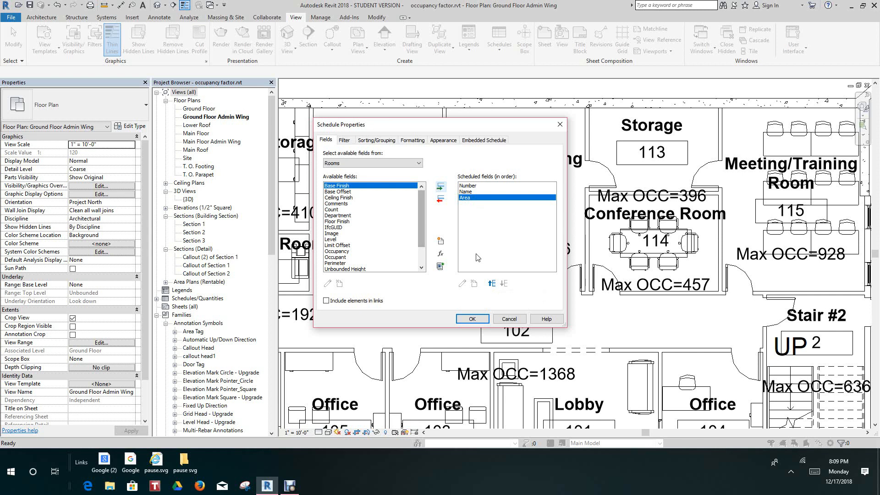
Start a calculated value named "Max Room Capacity" and insert the Area field into its formula.
{"action": "left_click", "coordinate": [444, 255]}
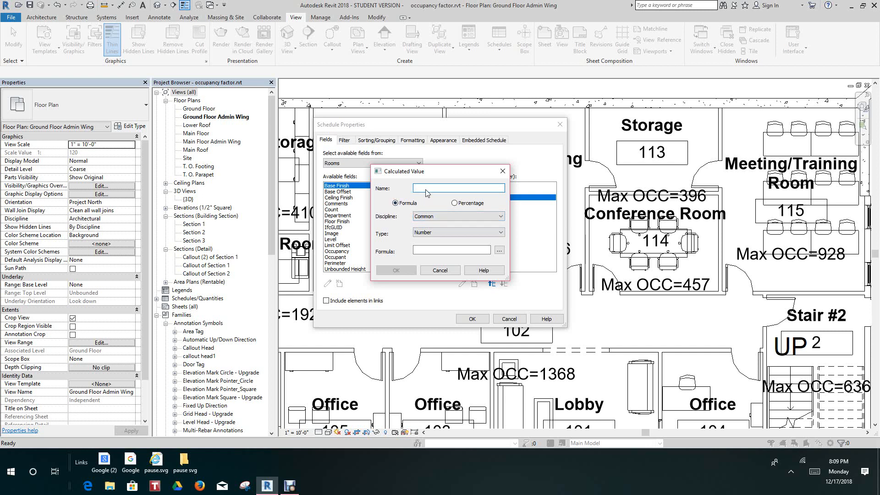
{"action": "type", "text": "Max Room Capacity"}
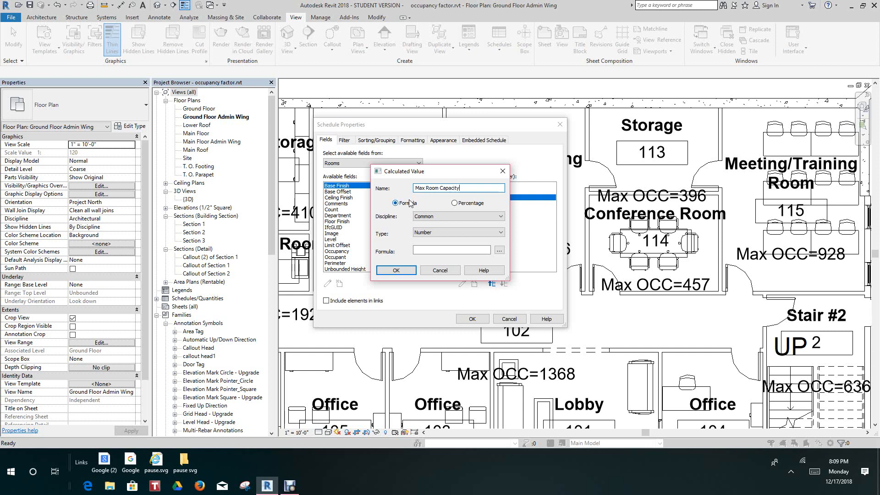
{"action": "left_click", "coordinate": [499, 253]}
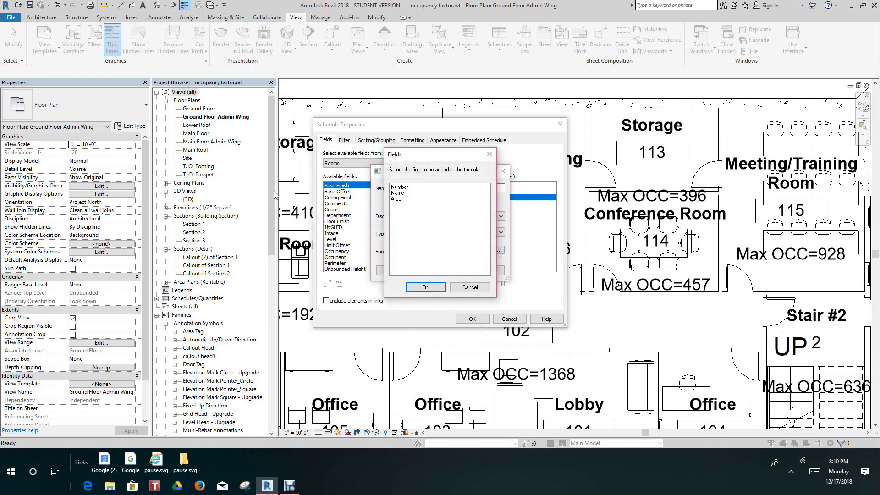
{"action": "left_click", "coordinate": [397, 199]}
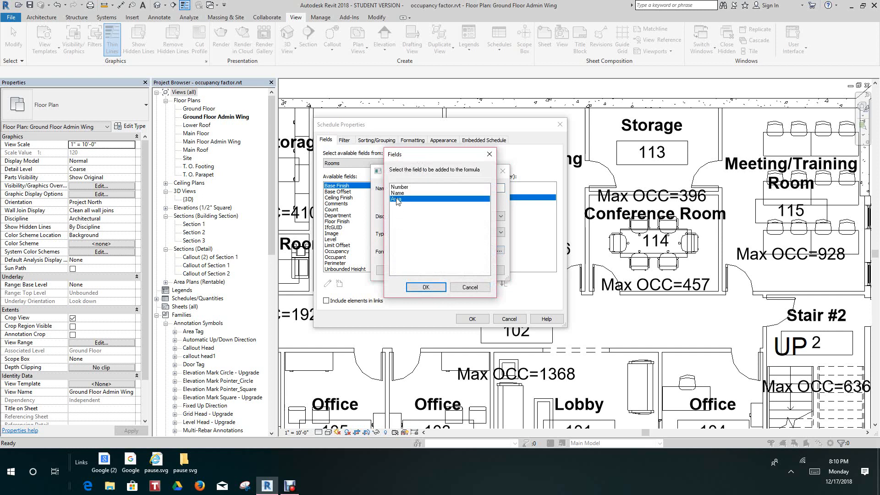
{"action": "left_click", "coordinate": [426, 287]}
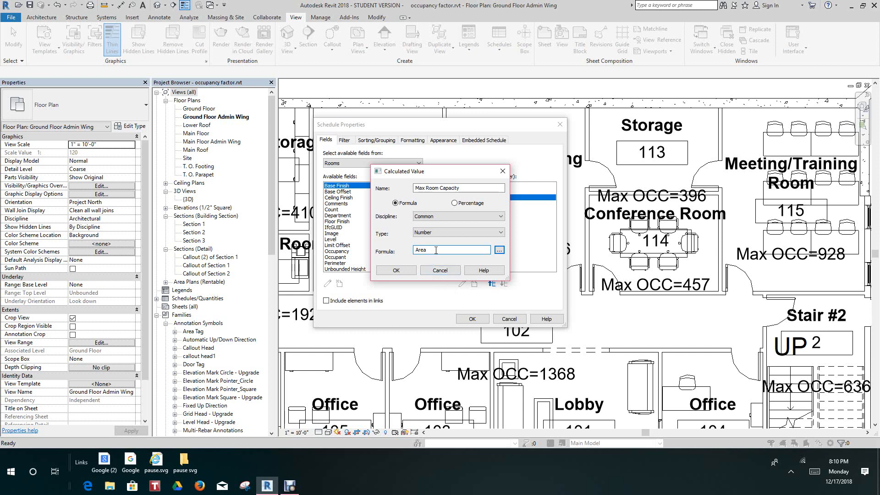
Complete the Max Room Capacity formula as rounddown((Area/1 SF)/0.3) and add the calculated value to the schedule.
{"action": "type", "text": "/"}
{"action": "type", "text": ")"}
{"action": "left_click", "coordinate": [414, 250]}
{"action": "type", "text": "("}
{"action": "left_click", "coordinate": [447, 250]}
{"action": "type", "text": "."}
{"action": "type", "text": "round"}
{"action": "type", "text": "dow"}
{"action": "type", "text": "n"}
{"action": "type", "text": "("}
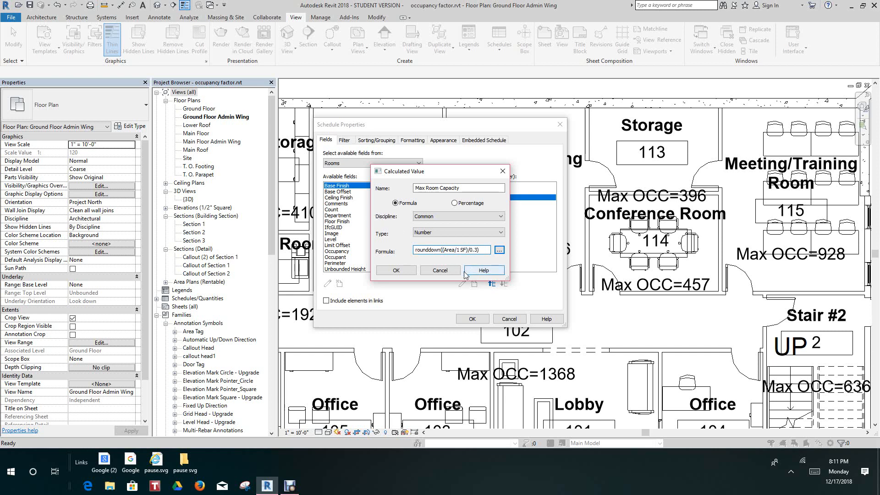
{"action": "left_click", "coordinate": [396, 271]}
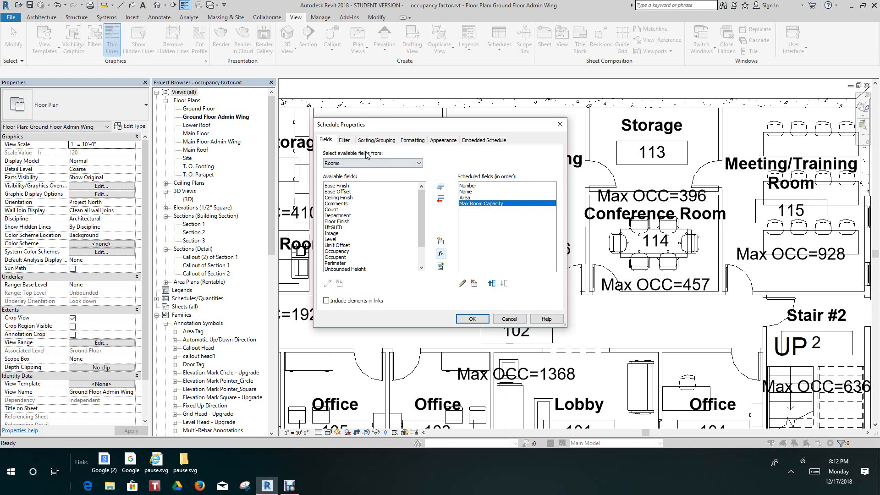
Filter the room schedule to rooms whose Number is greater than 9.
{"action": "left_click", "coordinate": [346, 141]}
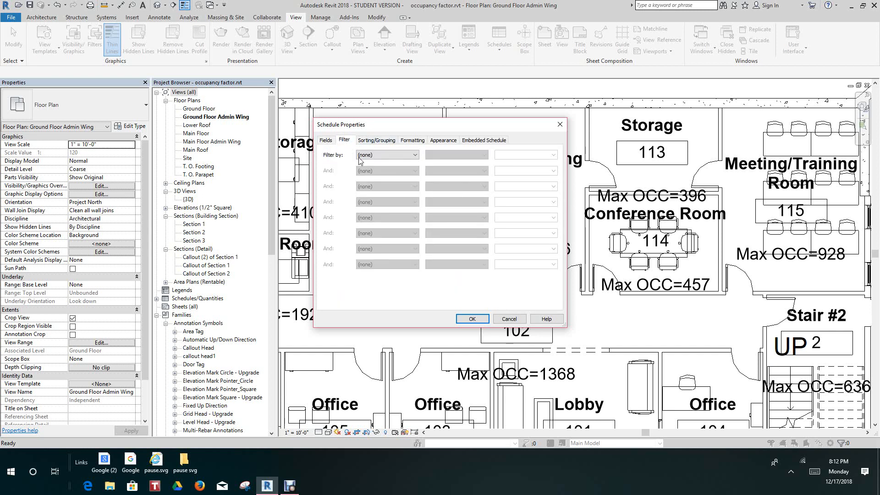
{"action": "left_click", "coordinate": [400, 157]}
{"action": "left_click", "coordinate": [382, 169]}
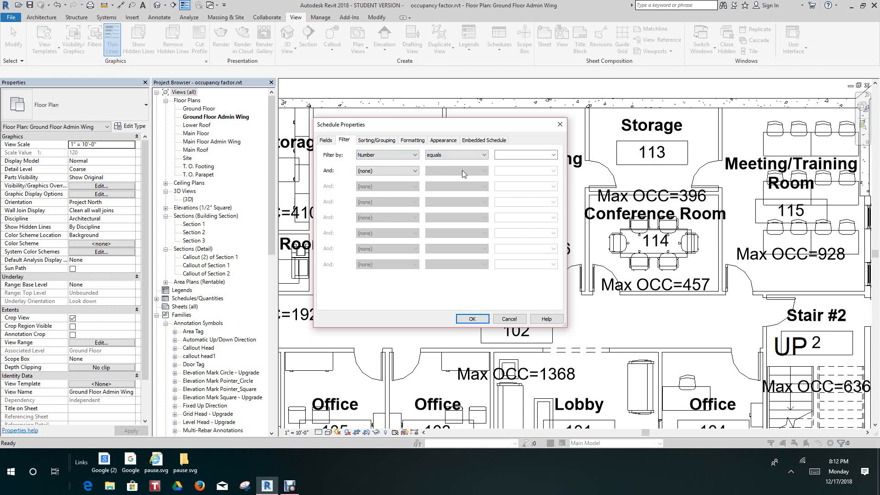
{"action": "left_click", "coordinate": [484, 156]}
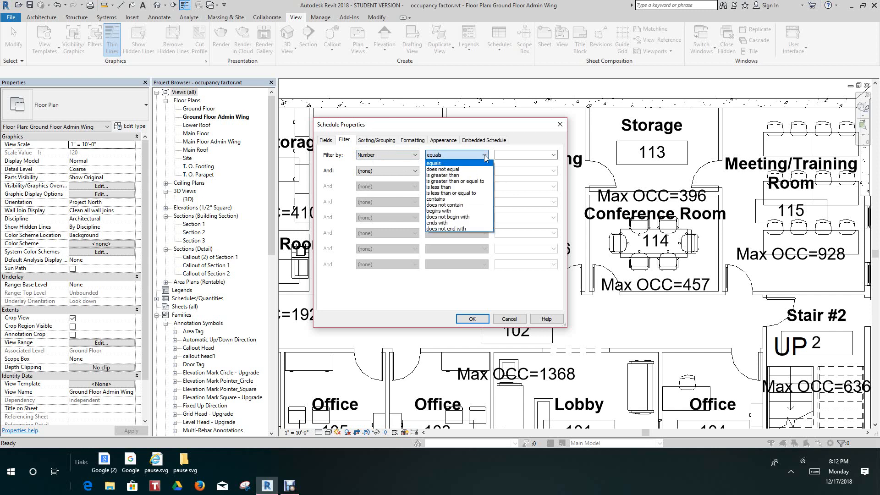
{"action": "left_click", "coordinate": [458, 175]}
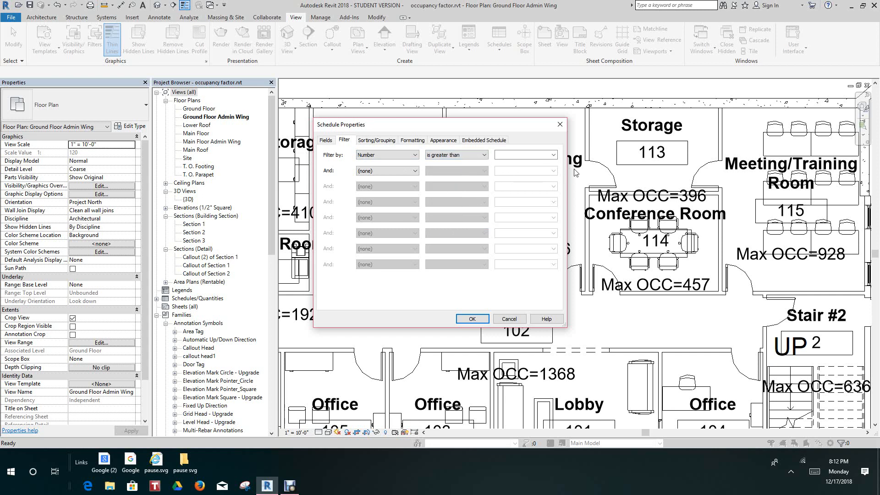
{"action": "left_click", "coordinate": [554, 155]}
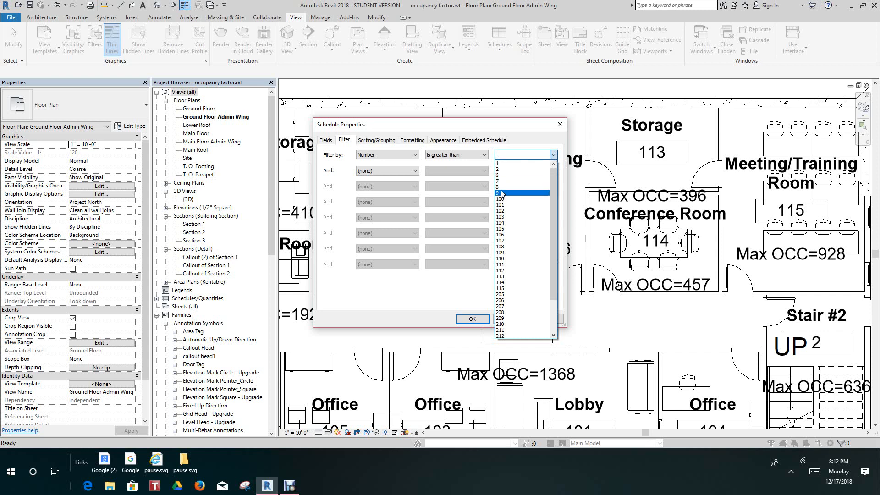
{"action": "left_click", "coordinate": [501, 193]}
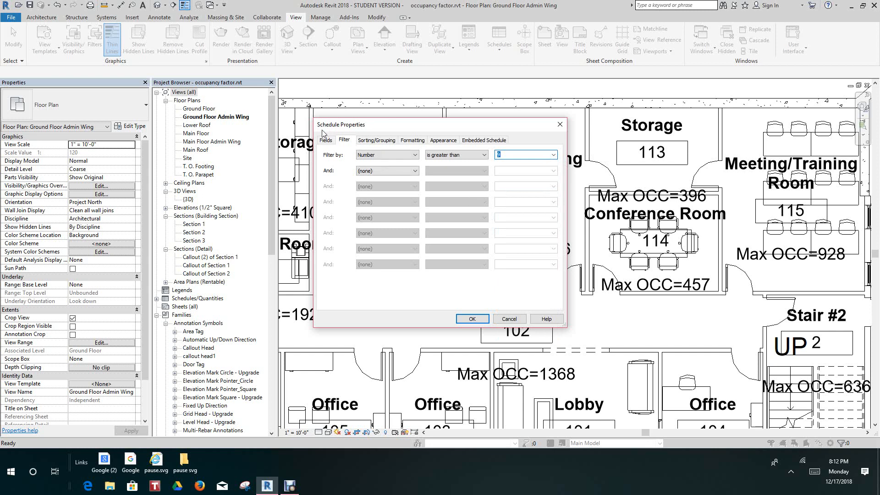
Sort the room schedule by Number in ascending order.
{"action": "left_click", "coordinate": [385, 143]}
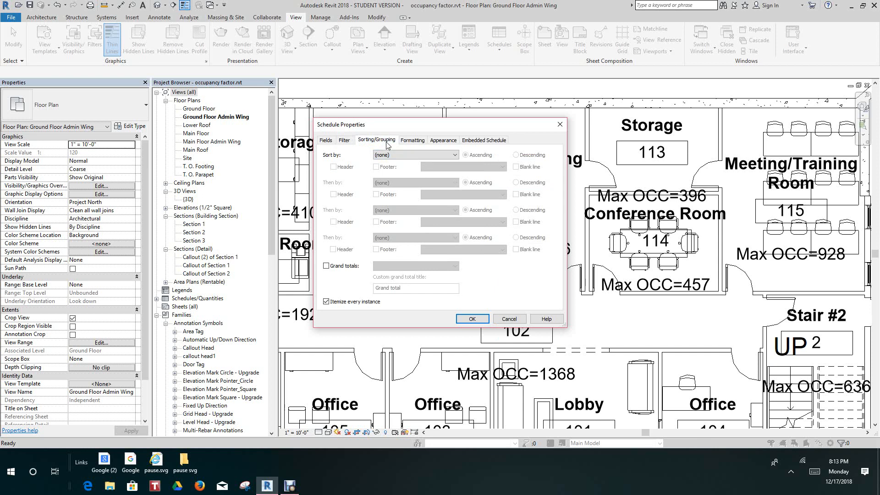
{"action": "left_click", "coordinate": [456, 156]}
{"action": "left_click", "coordinate": [397, 169]}
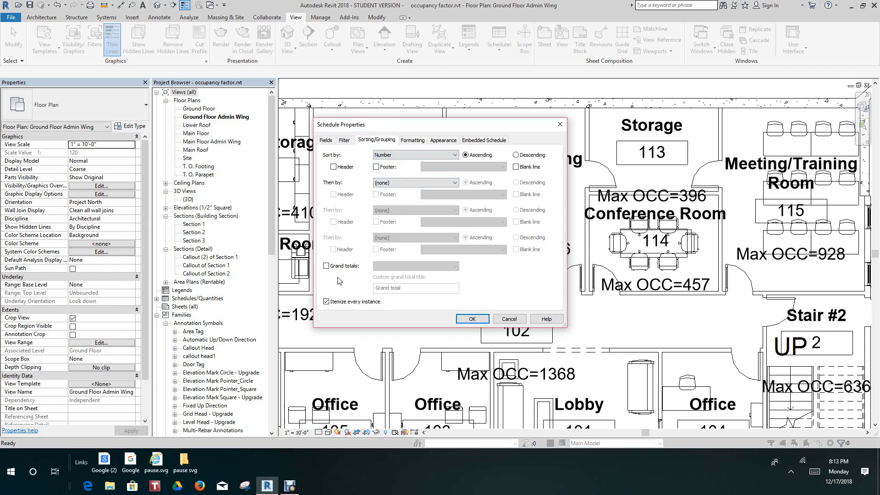
Enable grand totals with title, count and totals, title them "Total Capcity", and create the schedule.
{"action": "left_click", "coordinate": [326, 267]}
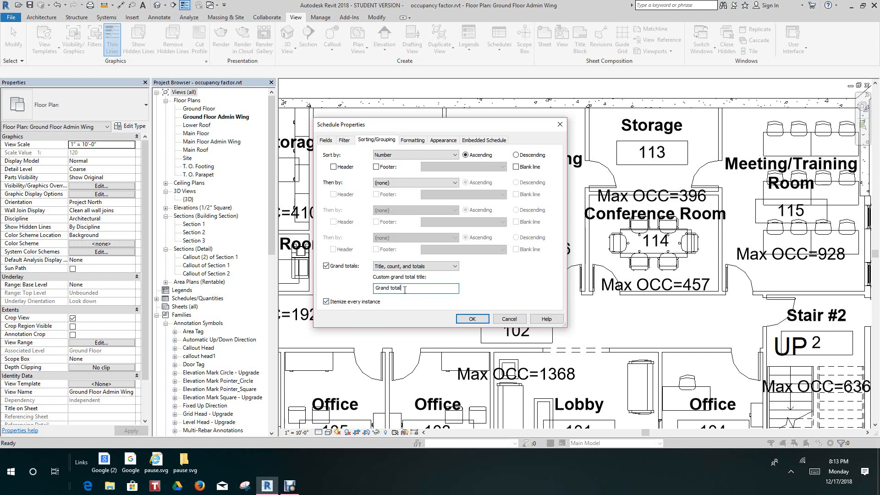
{"action": "left_click_drag", "start_coordinate": [405, 290], "coordinate": [360, 292]}
{"action": "type", "text": "To"}
{"action": "type", "text": "al Capcity"}
{"action": "left_click", "coordinate": [470, 319]}
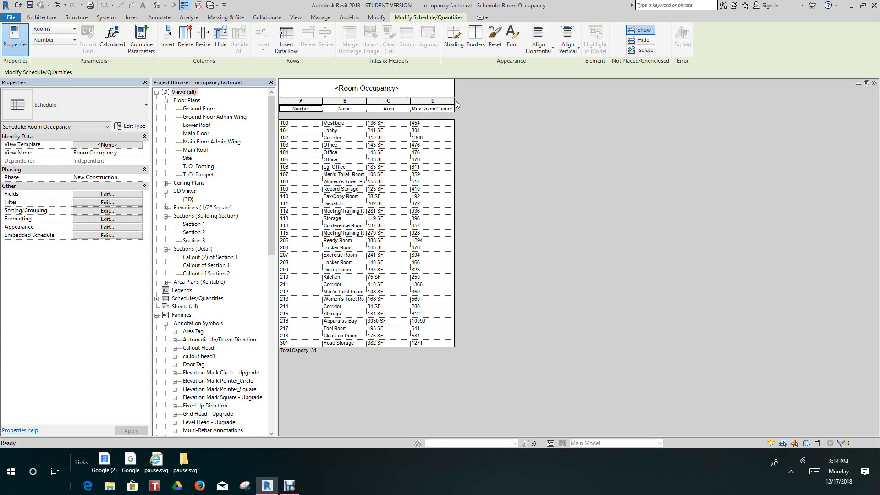
Widen the Max Room Capacity column to fit its heading and close the schedule view.
{"action": "left_click_drag", "start_coordinate": [454, 101], "coordinate": [485, 100]}
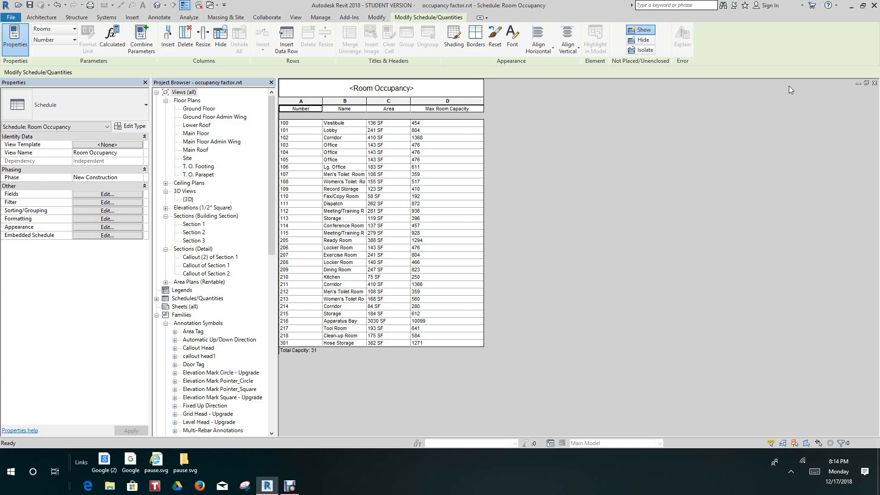
{"action": "left_click", "coordinate": [875, 83]}
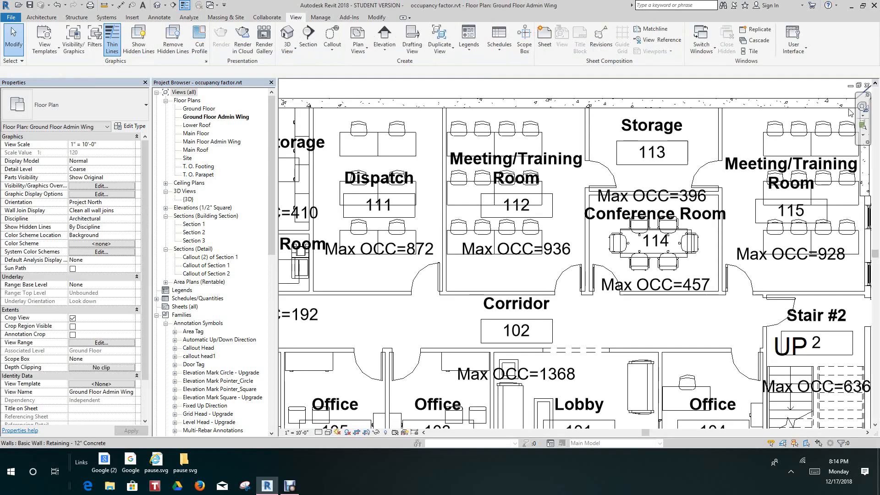
Move the admin wing's right end, with Meeting/Training Room 115, Stair #2 and Office 104, horizontally outward to enlarge the adjoining rooms.
{"action": "scroll", "coordinate": [496, 151], "scroll_direction": "down", "scroll_amount": 3}
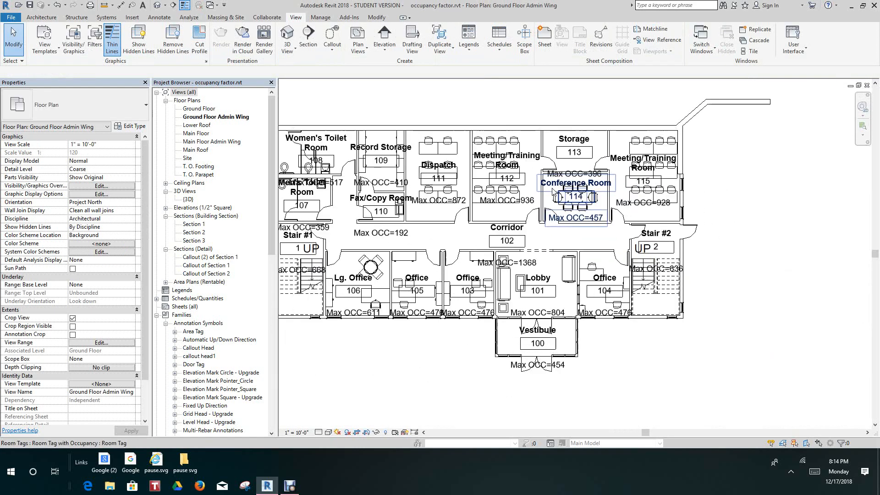
{"action": "scroll", "coordinate": [553, 192], "scroll_direction": "down", "scroll_amount": 4}
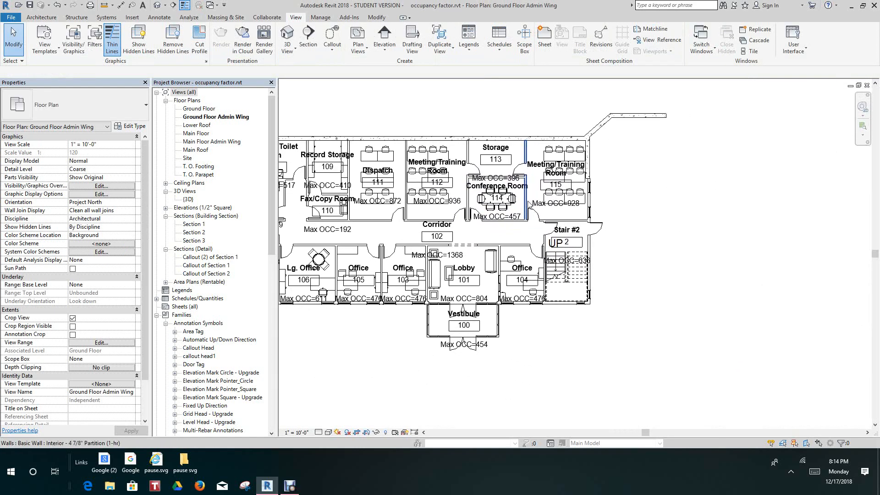
{"action": "scroll", "coordinate": [529, 203], "scroll_direction": "up", "scroll_amount": 5}
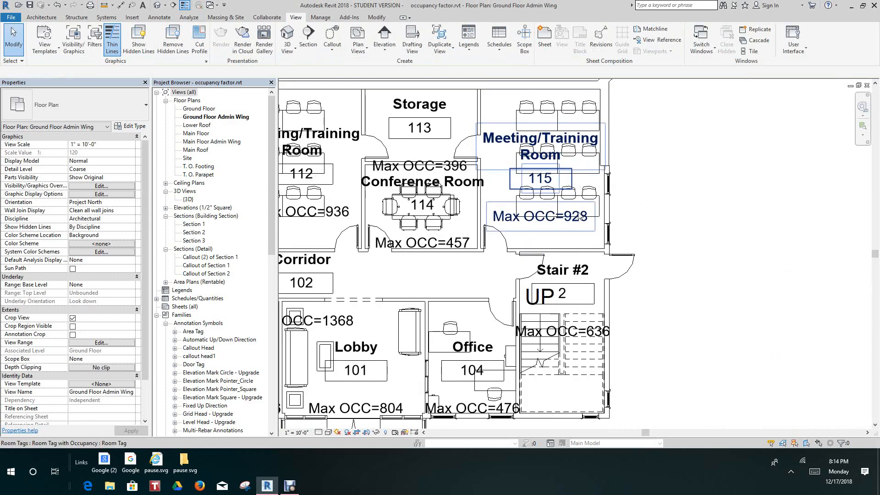
{"action": "scroll", "coordinate": [580, 216], "scroll_direction": "down", "scroll_amount": 4}
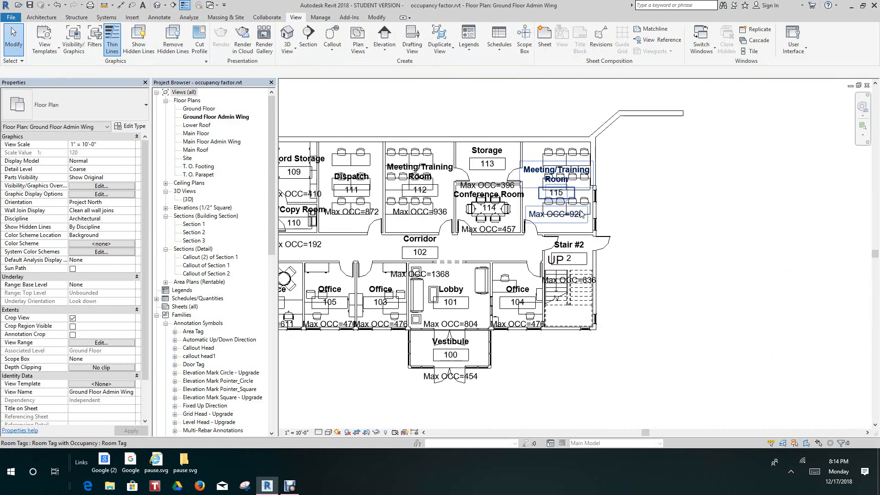
{"action": "scroll", "coordinate": [580, 214], "scroll_direction": "down", "scroll_amount": 4}
{"action": "middle_click_drag", "start_coordinate": [594, 221], "coordinate": [593, 226]}
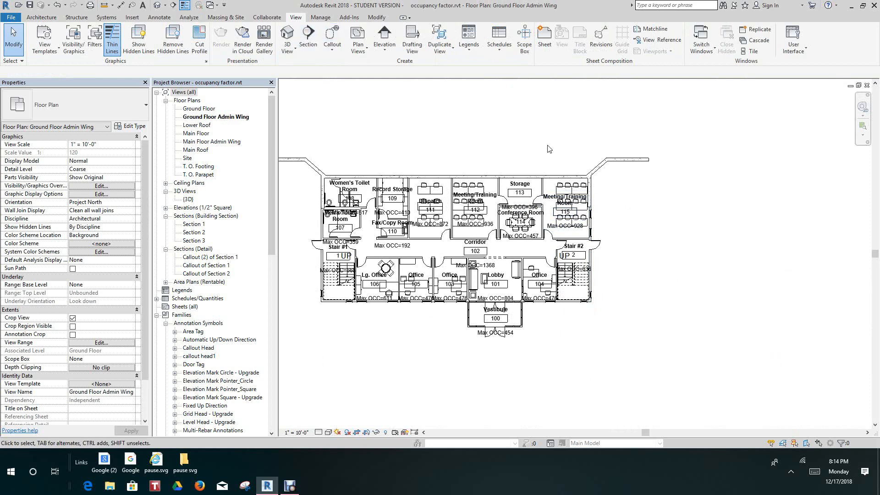
{"action": "left_click_drag", "start_coordinate": [516, 123], "coordinate": [710, 359]}
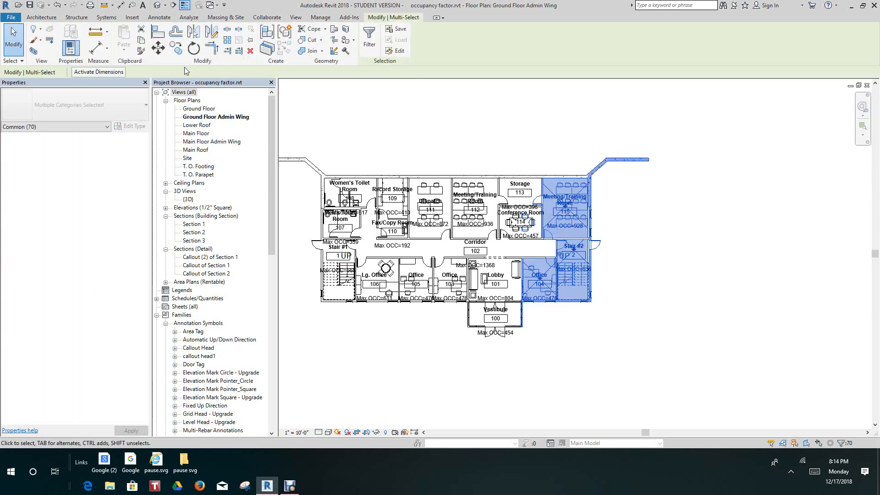
{"action": "left_click", "coordinate": [162, 52]}
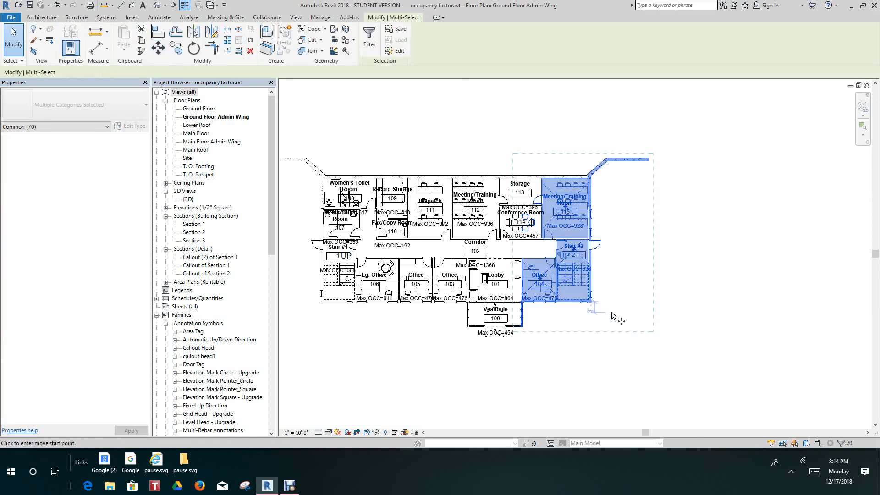
{"action": "scroll", "coordinate": [613, 311], "scroll_direction": "up", "scroll_amount": 3}
{"action": "scroll", "coordinate": [588, 303], "scroll_direction": "up", "scroll_amount": 2}
{"action": "left_click", "coordinate": [563, 289]}
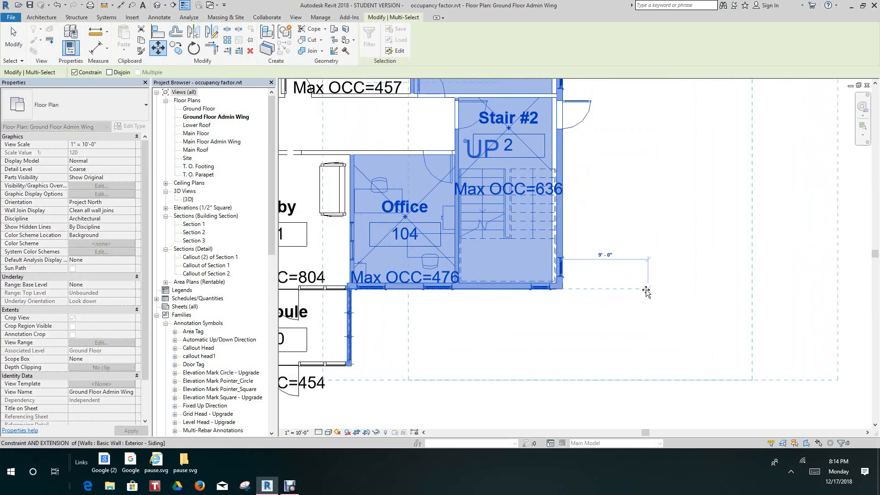
{"action": "left_click", "coordinate": [677, 288]}
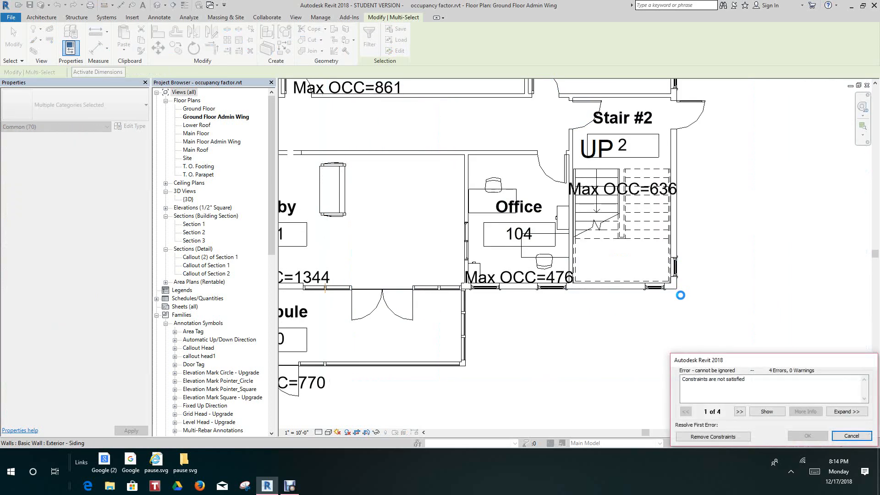
Resolve the unsatisfied constraints from the move by removing them, and clear the selection.
{"action": "scroll", "coordinate": [688, 294], "scroll_direction": "down", "scroll_amount": 2}
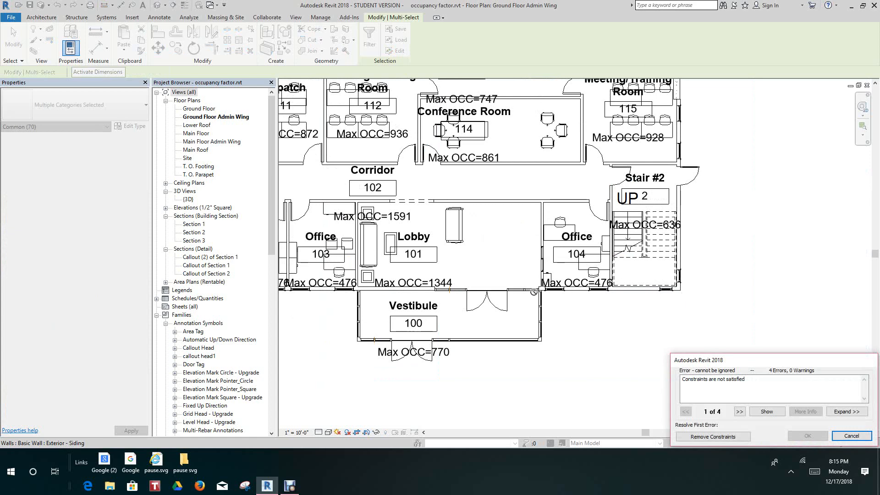
{"action": "scroll", "coordinate": [485, 281], "scroll_direction": "down", "scroll_amount": 1}
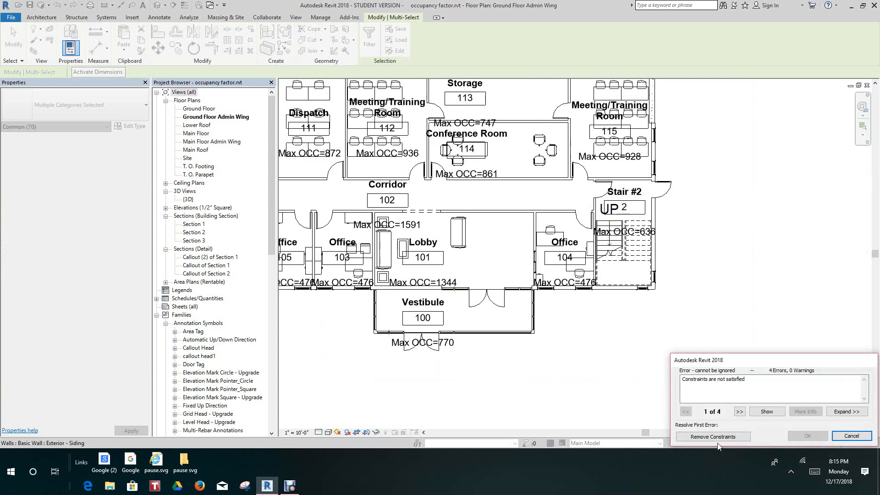
{"action": "left_click", "coordinate": [717, 439]}
{"action": "left_click", "coordinate": [644, 414]}
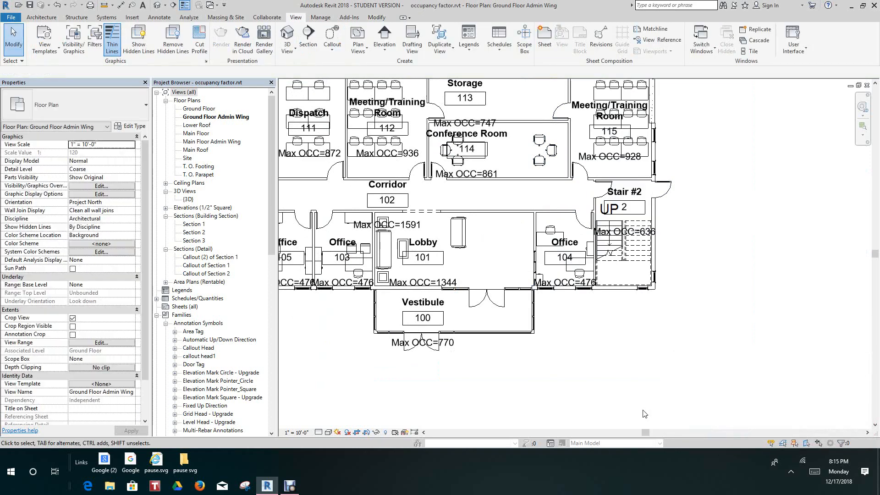
Examine the Max OCC labels of the enlarged Lobby, Vestibule, Conference Room, Storage and Corridor in the plan.
{"action": "scroll", "coordinate": [477, 284], "scroll_direction": "down", "scroll_amount": 1}
{"action": "scroll", "coordinate": [479, 287], "scroll_direction": "up", "scroll_amount": 3}
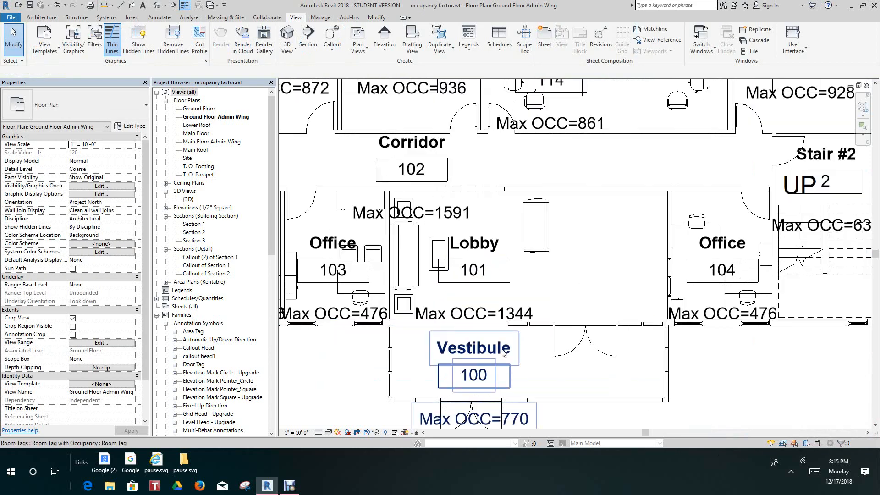
{"action": "scroll", "coordinate": [503, 353], "scroll_direction": "down", "scroll_amount": 4}
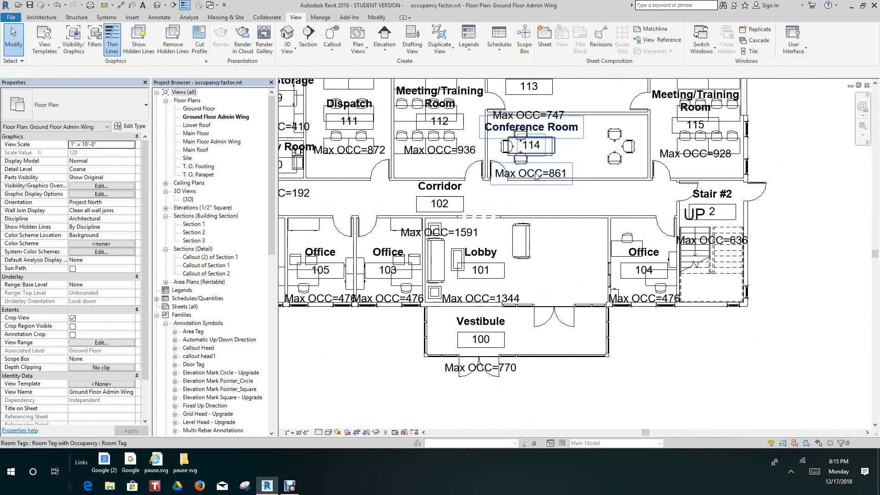
{"action": "middle_click_drag", "start_coordinate": [541, 182], "coordinate": [541, 217]}
{"action": "scroll", "coordinate": [541, 209], "scroll_direction": "down", "scroll_amount": 3}
{"action": "scroll", "coordinate": [545, 166], "scroll_direction": "up", "scroll_amount": 4}
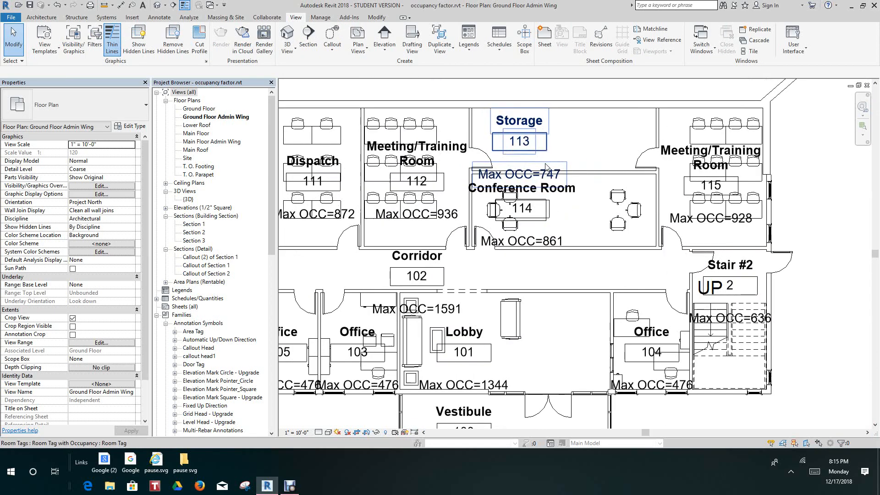
{"action": "scroll", "coordinate": [545, 170], "scroll_direction": "down", "scroll_amount": 3}
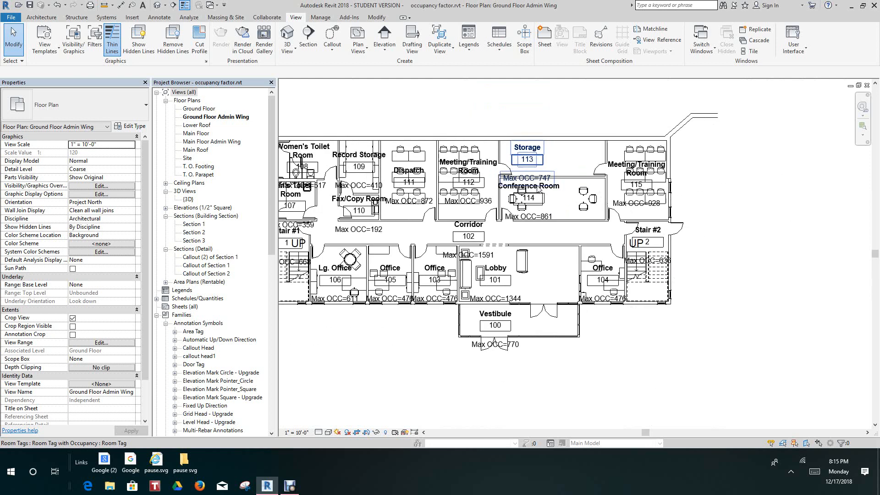
Undo the admin wing's end move and check the Max OCC labels of the Lobby, Conference Room, Storage and Corridor.
{"action": "left_click", "coordinate": [62, 6]}
{"action": "scroll", "coordinate": [442, 319], "scroll_direction": "down", "scroll_amount": 1}
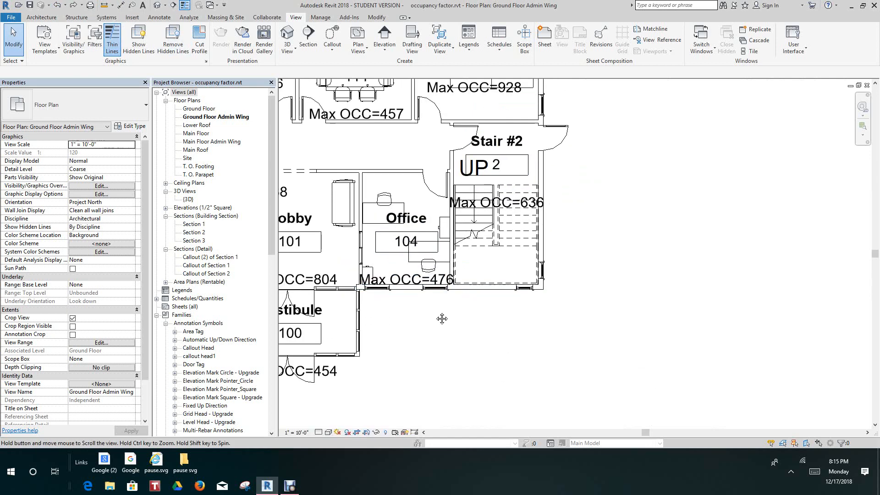
{"action": "middle_click_drag", "start_coordinate": [442, 319], "coordinate": [554, 352]}
{"action": "scroll", "coordinate": [552, 352], "scroll_direction": "down", "scroll_amount": 3}
{"action": "scroll", "coordinate": [485, 203], "scroll_direction": "up", "scroll_amount": 2}
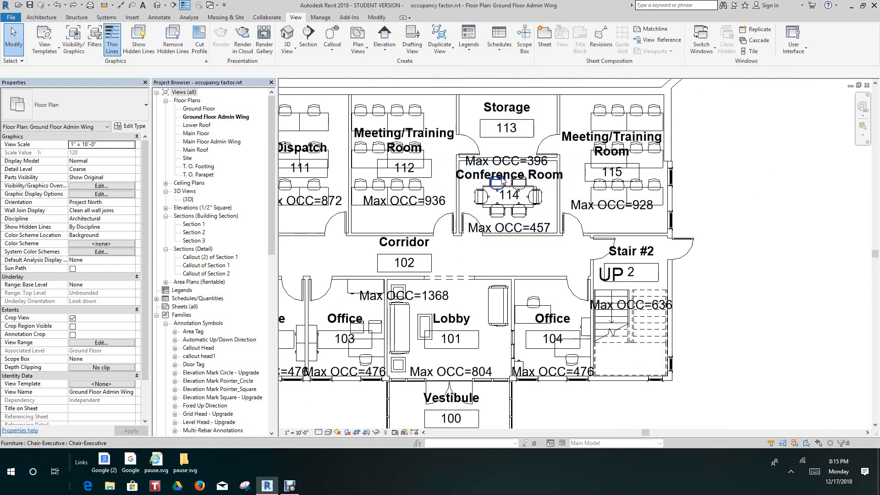
{"action": "scroll", "coordinate": [502, 177], "scroll_direction": "up", "scroll_amount": 4}
{"action": "scroll", "coordinate": [536, 271], "scroll_direction": "down", "scroll_amount": 4}
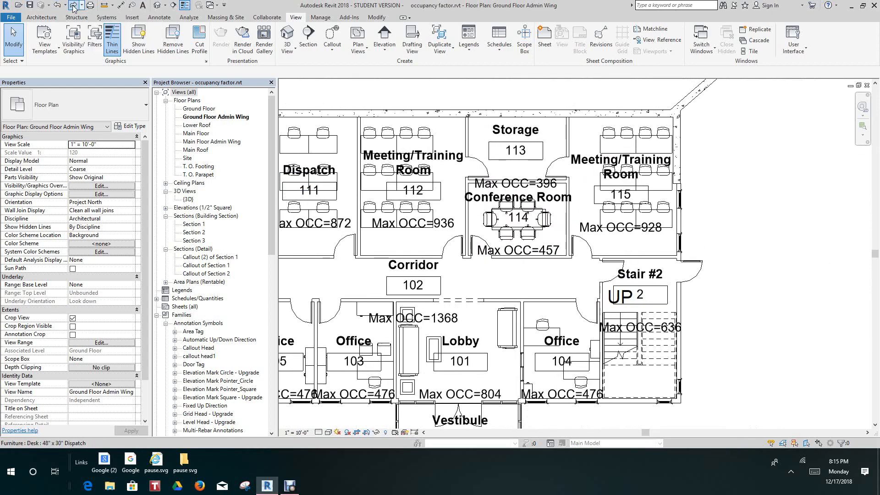
Redo the admin wing's end move and review the Max OCC labels across the whole enlarged plan.
{"action": "left_click", "coordinate": [75, 8]}
{"action": "middle_click_drag", "start_coordinate": [400, 319], "coordinate": [409, 331]}
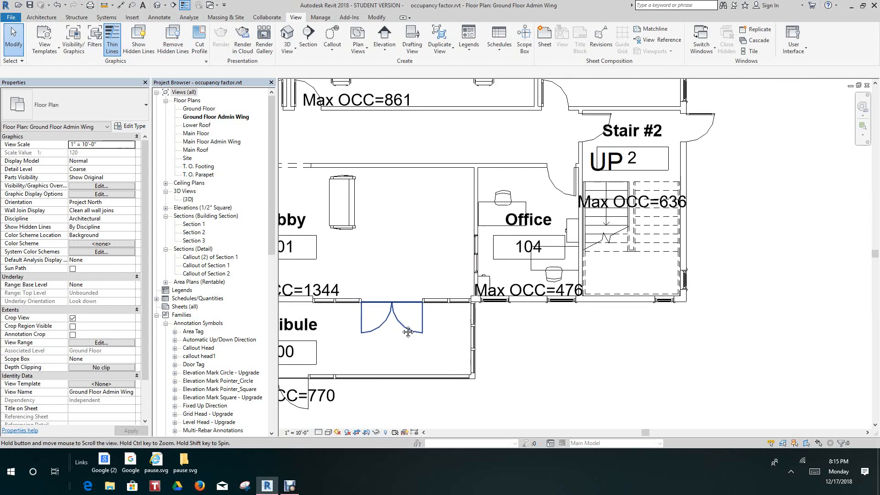
{"action": "scroll", "coordinate": [408, 332], "scroll_direction": "down", "scroll_amount": 3}
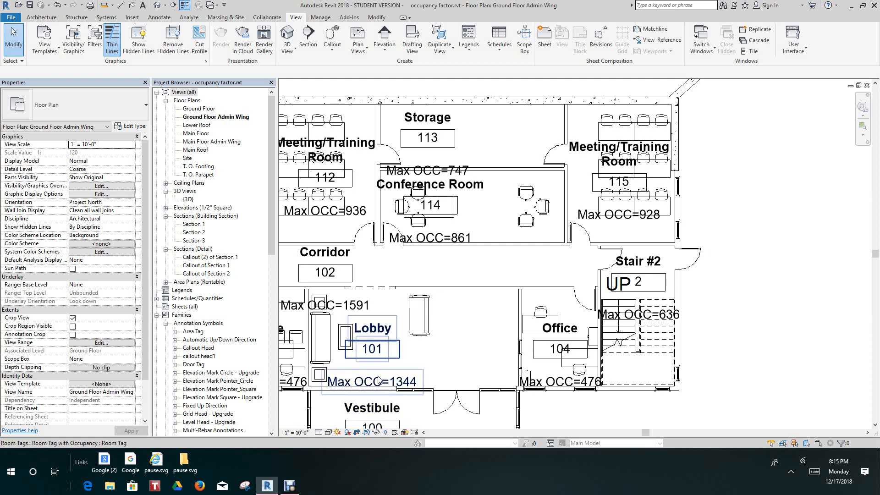
{"action": "scroll", "coordinate": [377, 373], "scroll_direction": "down", "scroll_amount": 2}
{"action": "scroll", "coordinate": [431, 365], "scroll_direction": "down", "scroll_amount": 1}
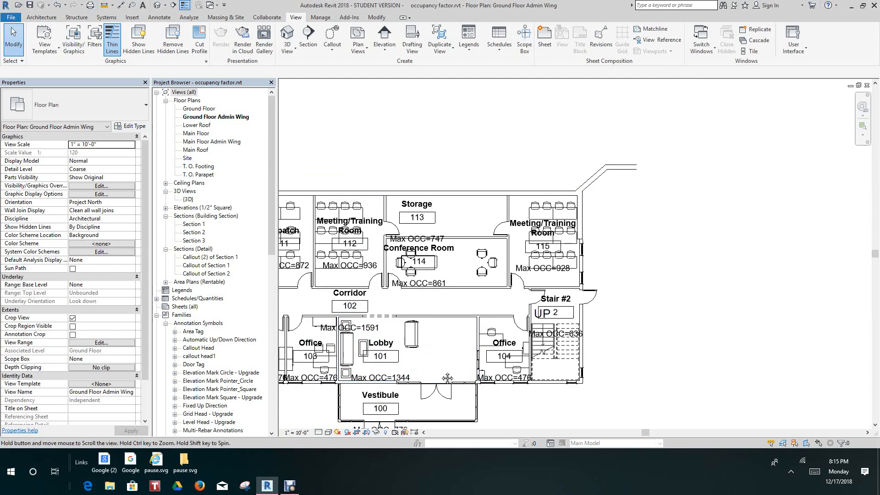
{"action": "middle_click_drag", "start_coordinate": [448, 379], "coordinate": [504, 295]}
{"action": "middle_click_drag", "start_coordinate": [411, 373], "coordinate": [588, 391]}
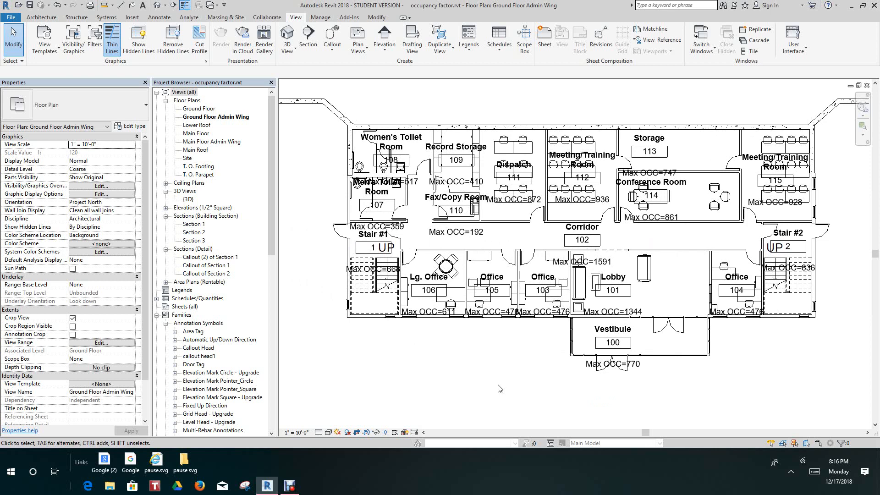
{"action": "middle_click_drag", "start_coordinate": [482, 385], "coordinate": [467, 375]}
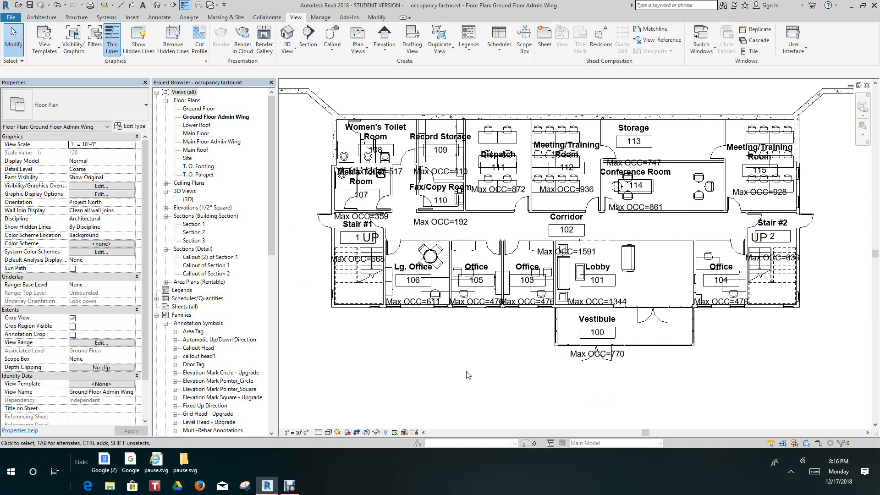
{"action": "left_click", "coordinate": [291, 487]}
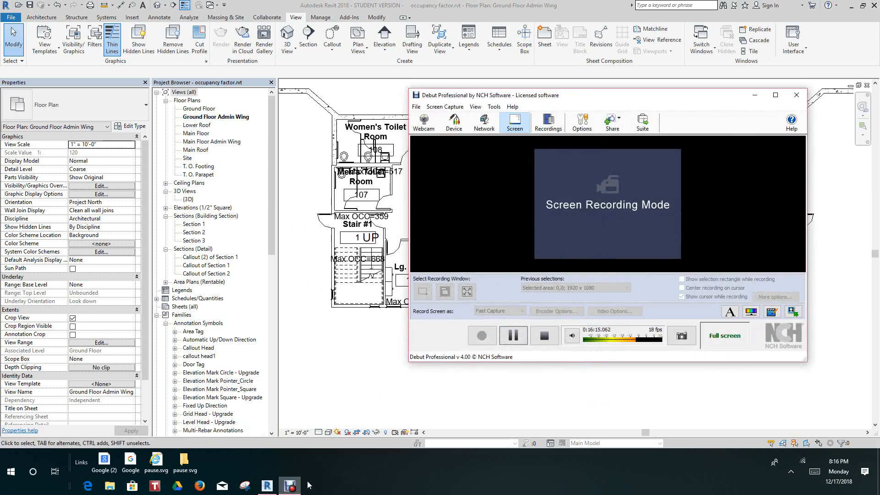